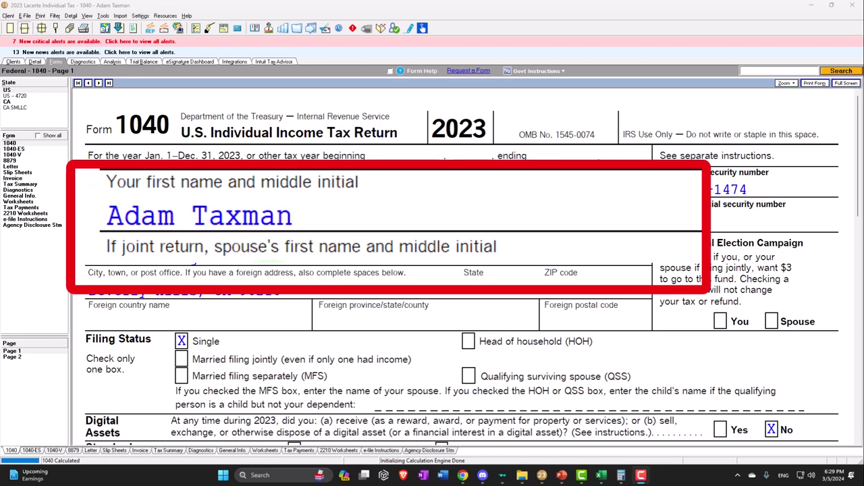
Step: Review Form 1040 page 1 from filing status through taxable income, comparing it with the P Tax Formula sheet in Excel before returning to Lacerte
scroll(459, 270, "down", 3)
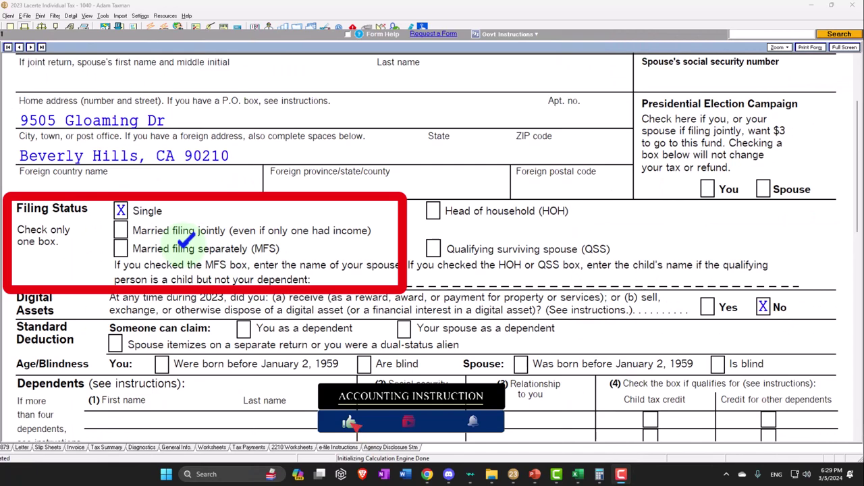
scroll(184, 216, "down", 10)
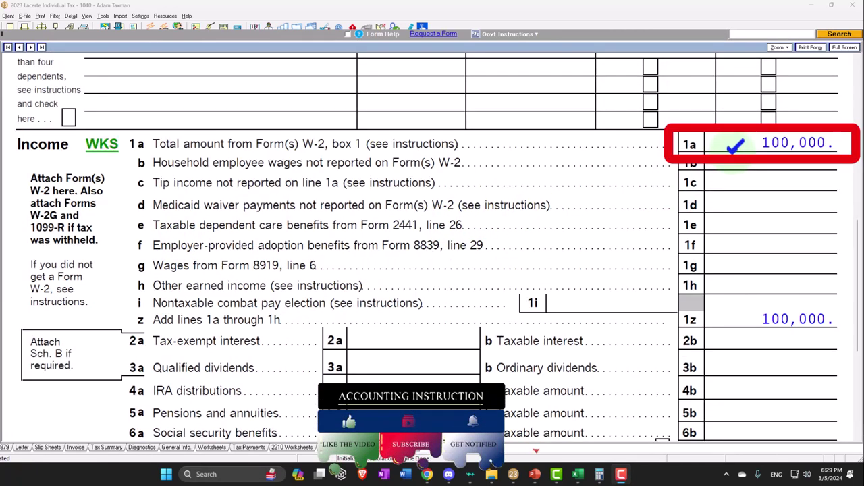
scroll(738, 161, "down", 2)
scroll(737, 161, "down", 6)
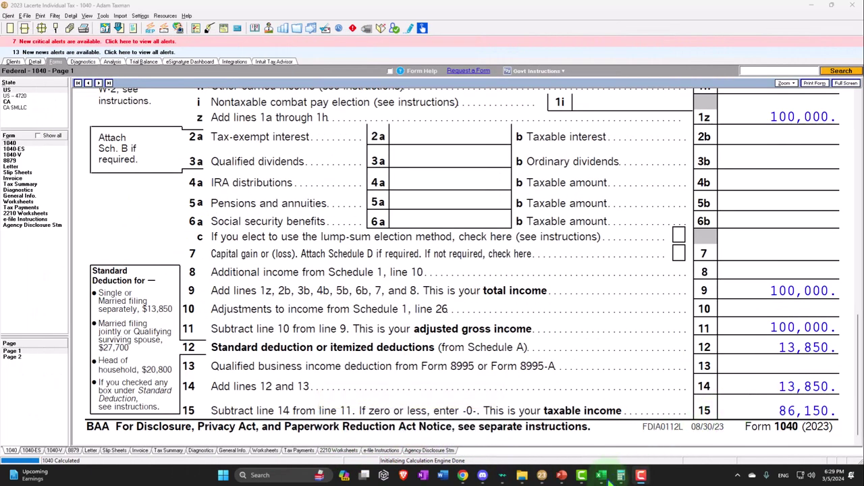
left_click(602, 476)
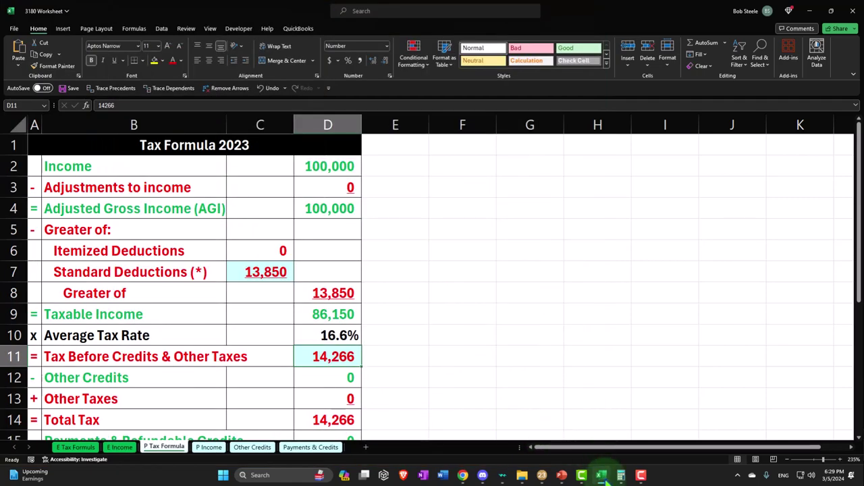
left_click(603, 476)
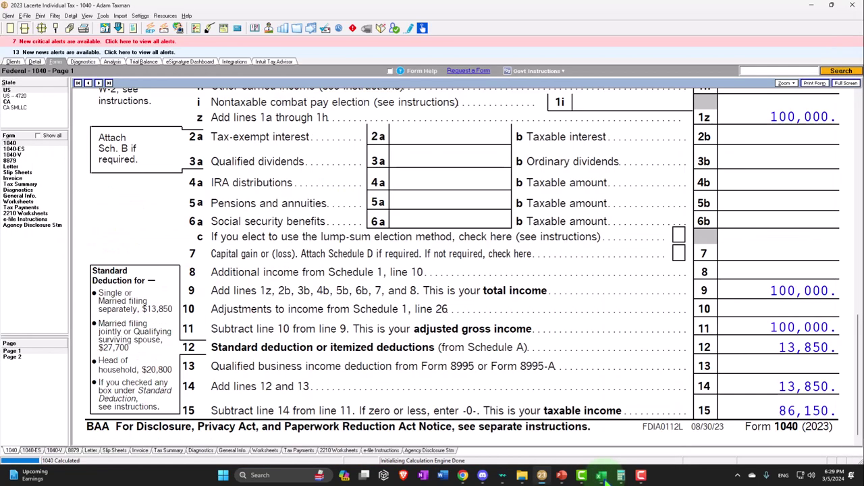
Step: View page 2 of Form 1040 and examine the Tax Bracket Worksheet behind line 16
left_click(39, 357)
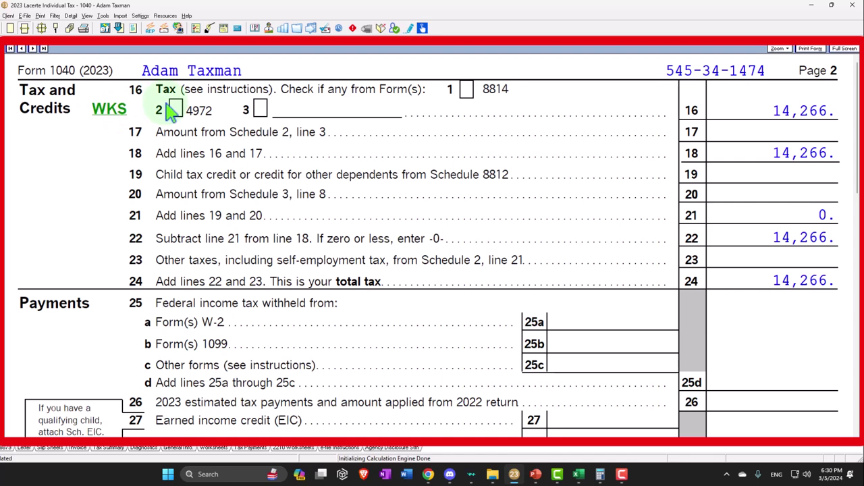
left_click(106, 110)
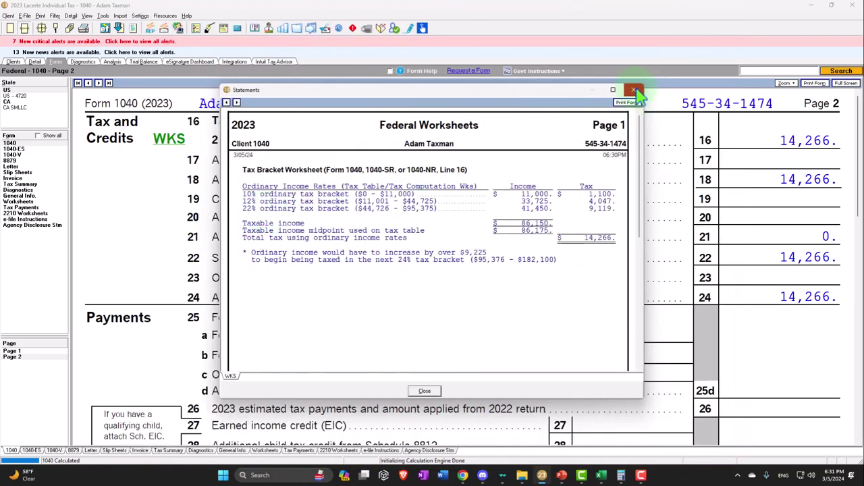
left_click(634, 90)
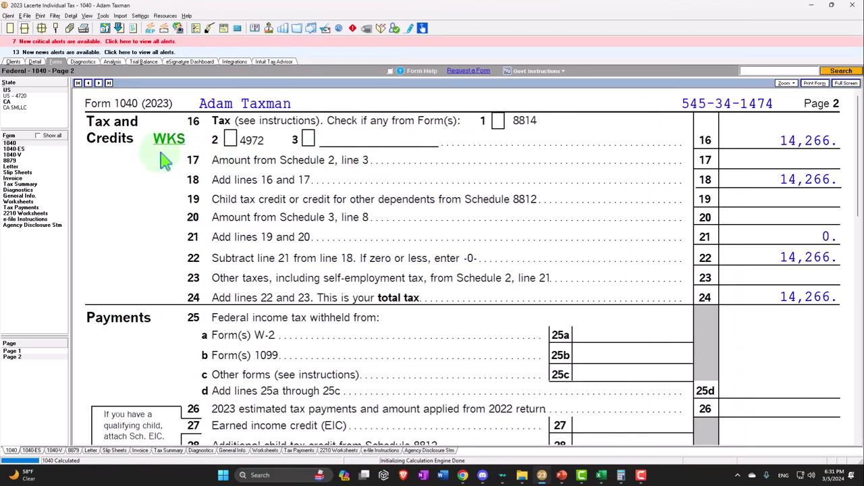
Step: Review the income and deduction lines on Form 1040 page 1, check the page 2 tax lines, and return to page 1
left_click(12, 351)
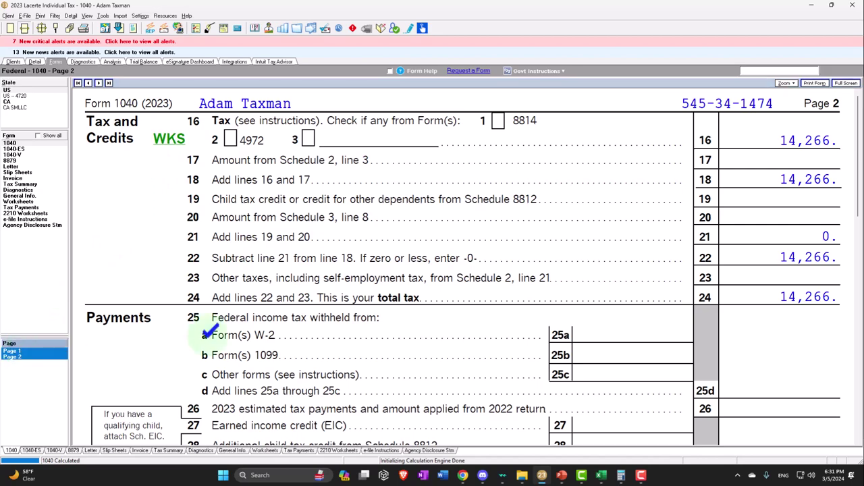
scroll(293, 291, "down", 8)
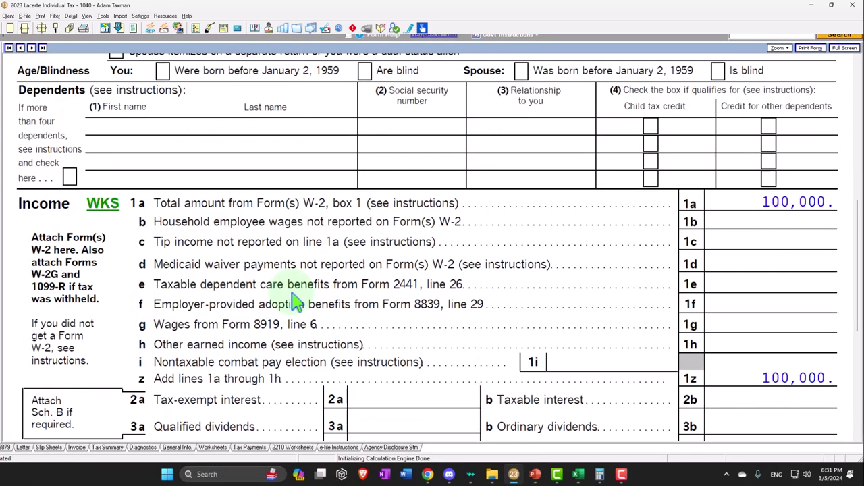
scroll(295, 303, "down", 1)
scroll(295, 303, "down", 1)
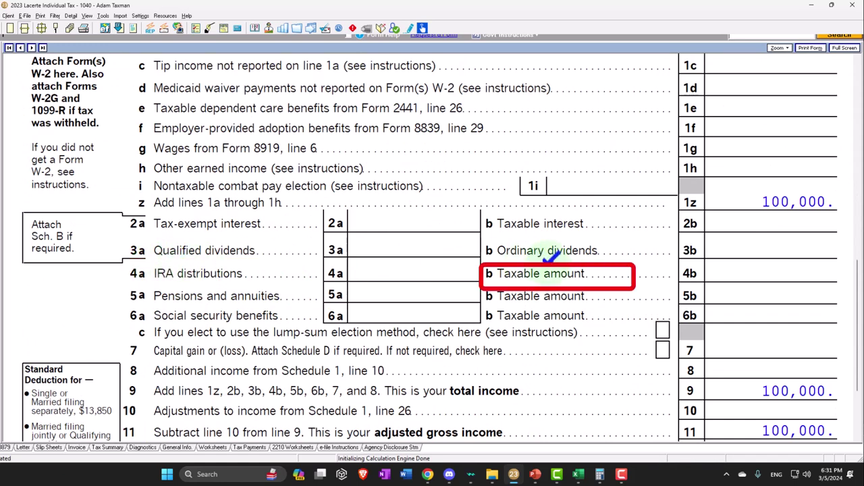
scroll(550, 261, "down", 2)
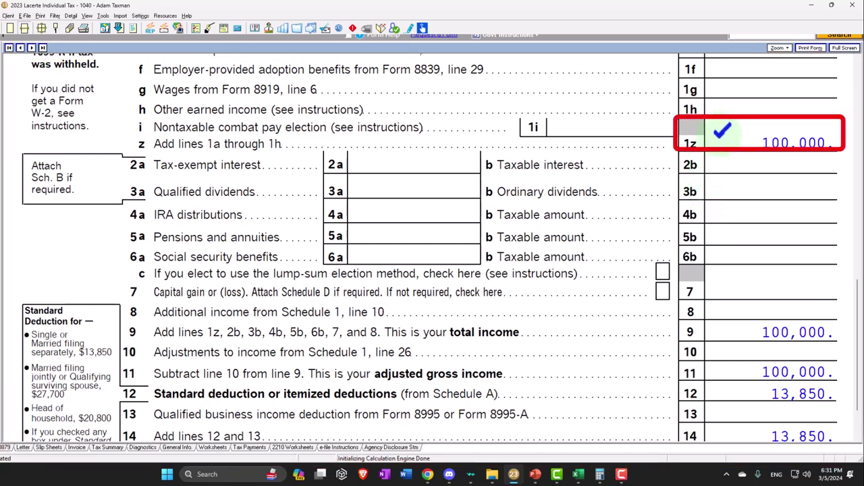
scroll(731, 227, "down", 3)
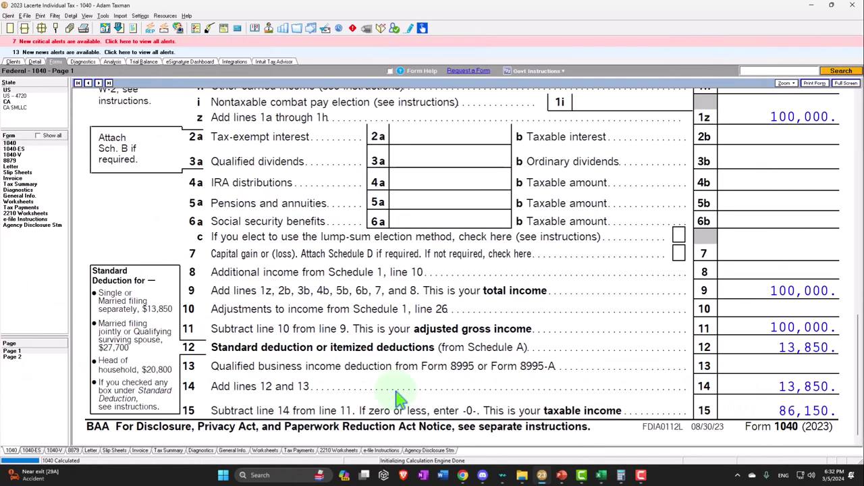
left_click(12, 356)
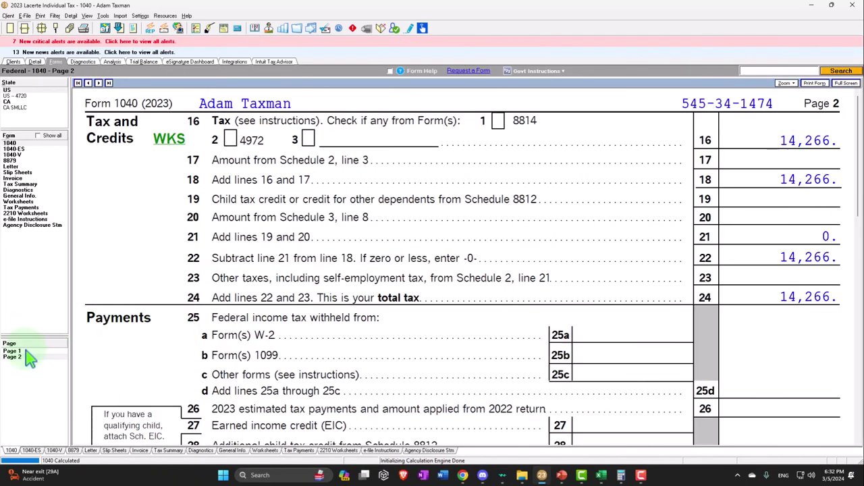
left_click(11, 351)
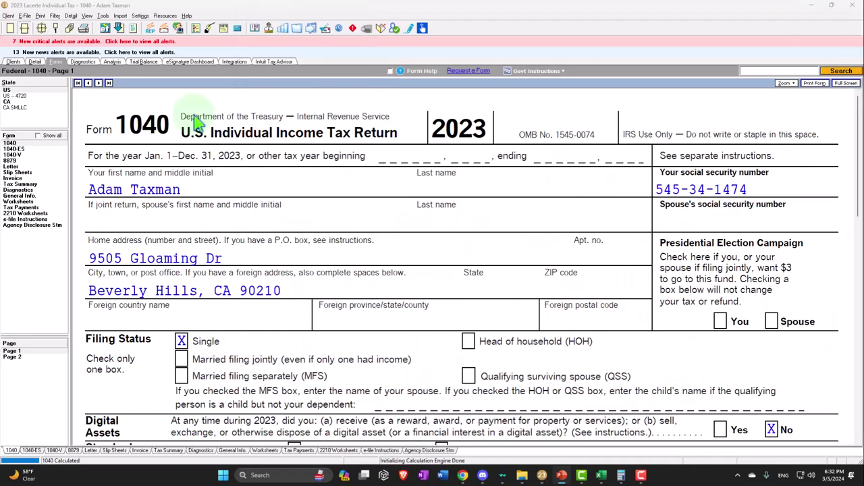
Step: Record a dividend entry for payer Etraid with total ordinary dividends of 1,000 and qualified dividends of 800
left_click(34, 62)
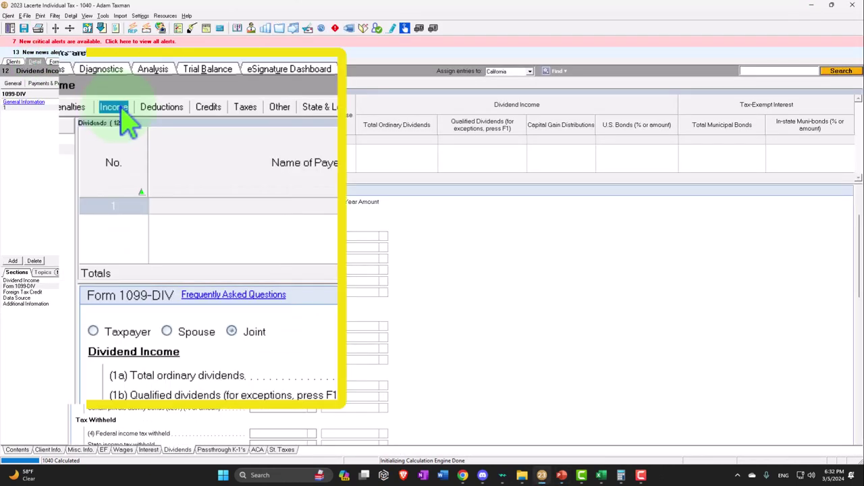
left_click(91, 84)
left_click(108, 114)
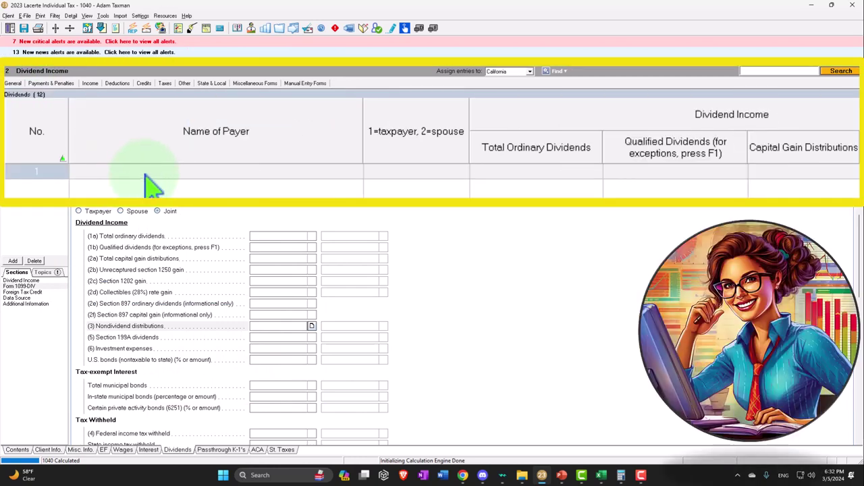
left_click(161, 141)
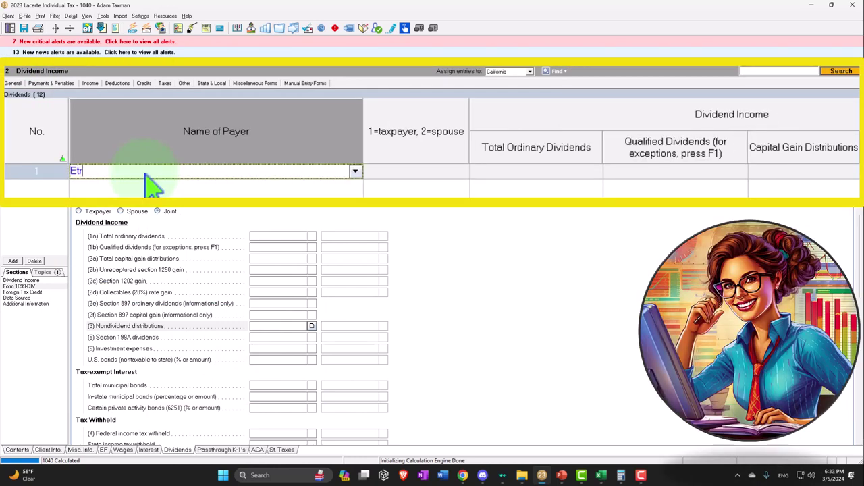
key("Tab")
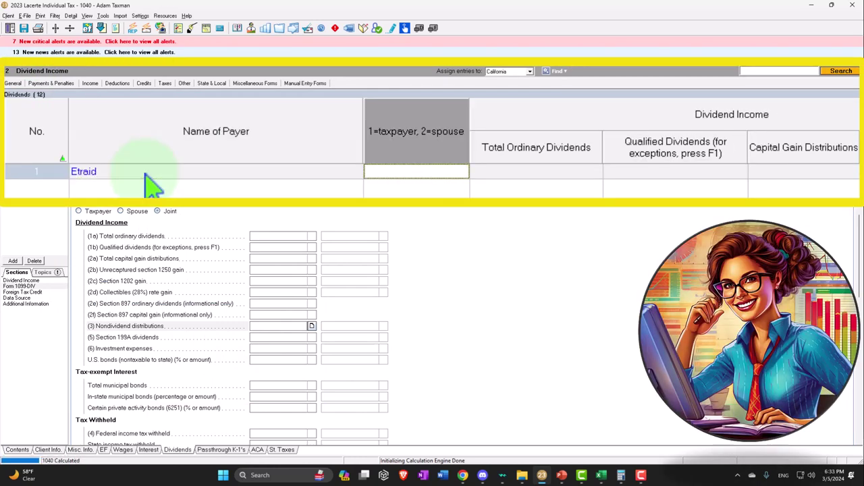
key("Tab")
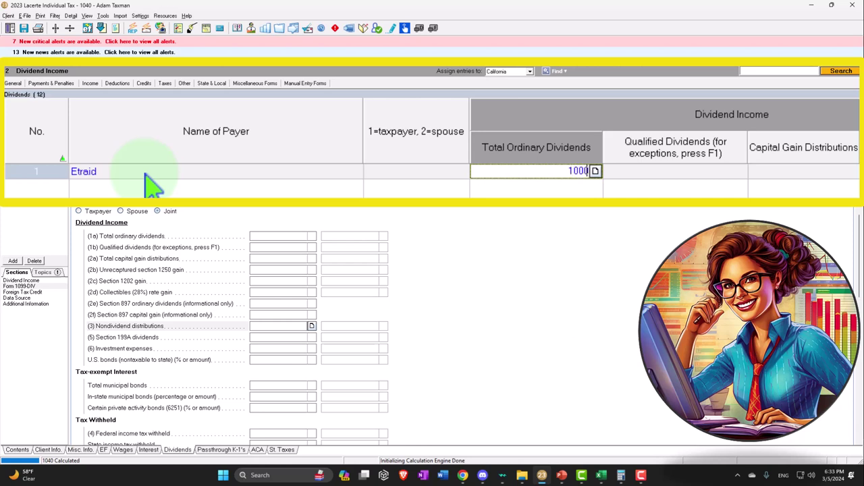
key("Tab")
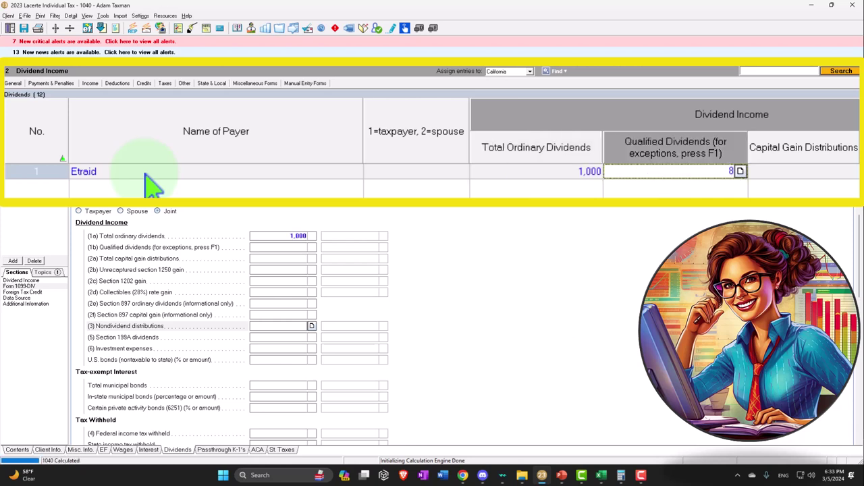
type("800")
key("Tab")
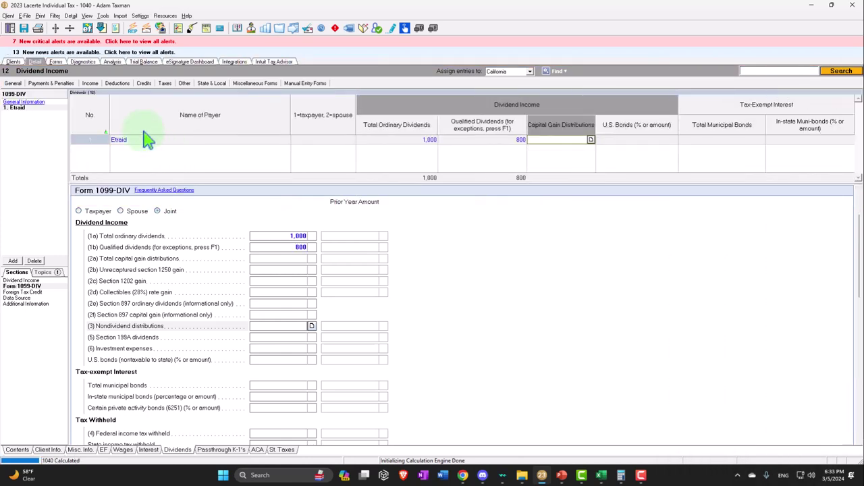
Step: Examine the dividend lines 3a and 3b, the line 3b worksheet and the taxable income on Form 1040 page 1
left_click(55, 61)
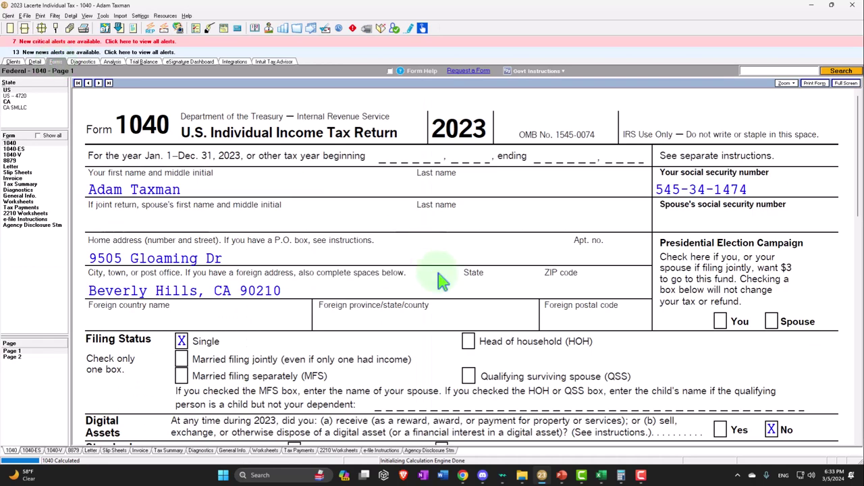
scroll(440, 280, "down", 5)
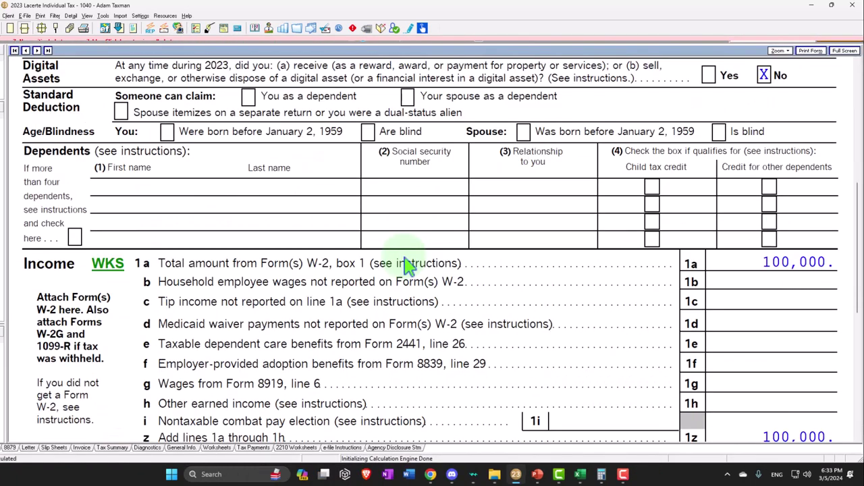
scroll(405, 266, "down", 4)
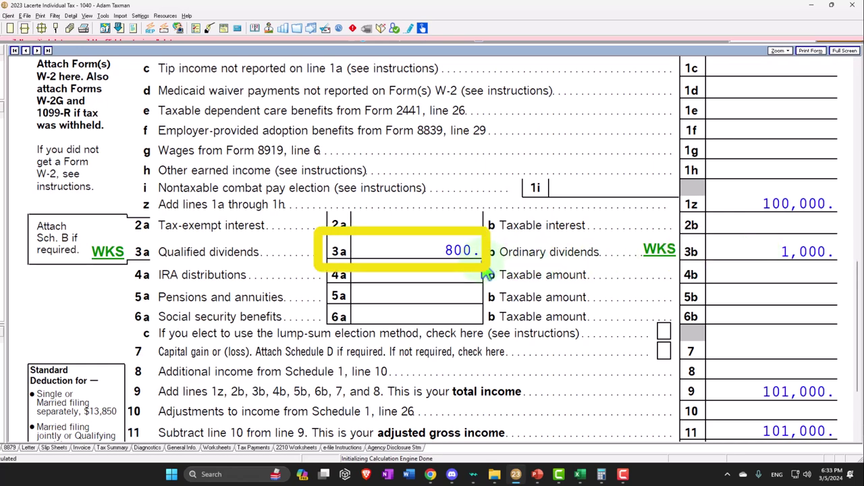
left_click(660, 251)
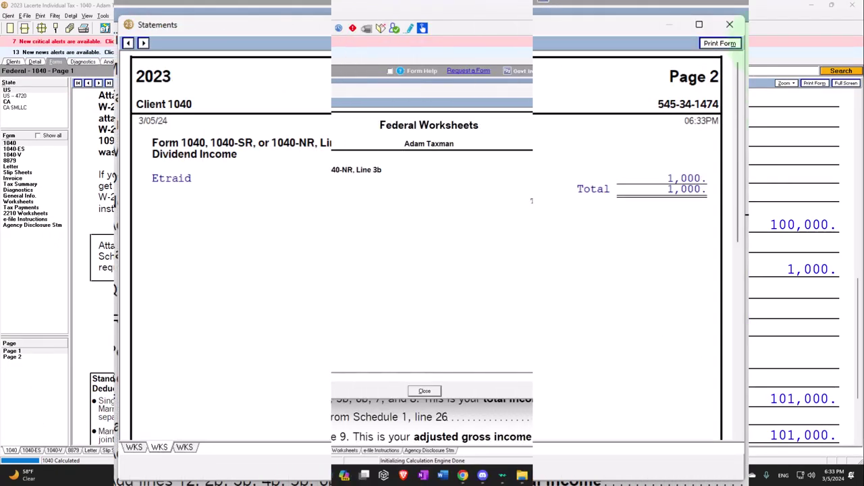
left_click(632, 89)
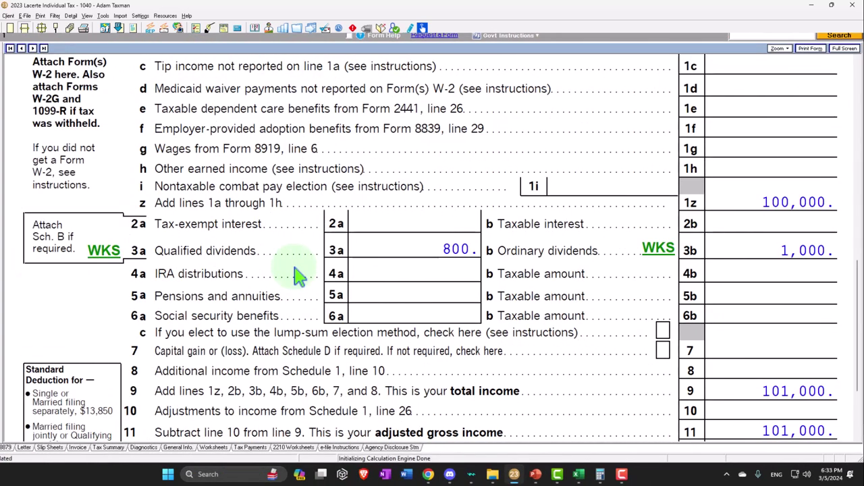
scroll(299, 273, "down", 3)
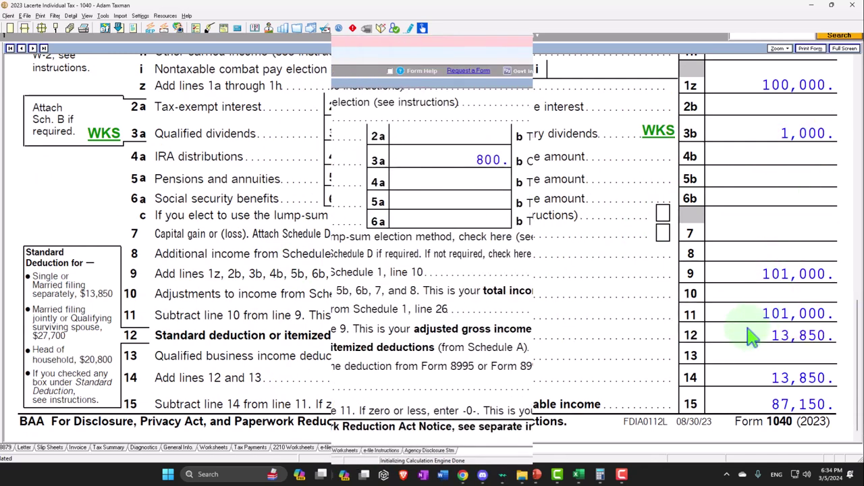
Step: Switch to Excel and enter 14,266 in cell E11, beside Tax Before Credits & Other Taxes on the P Tax Formula sheet
left_click(600, 475)
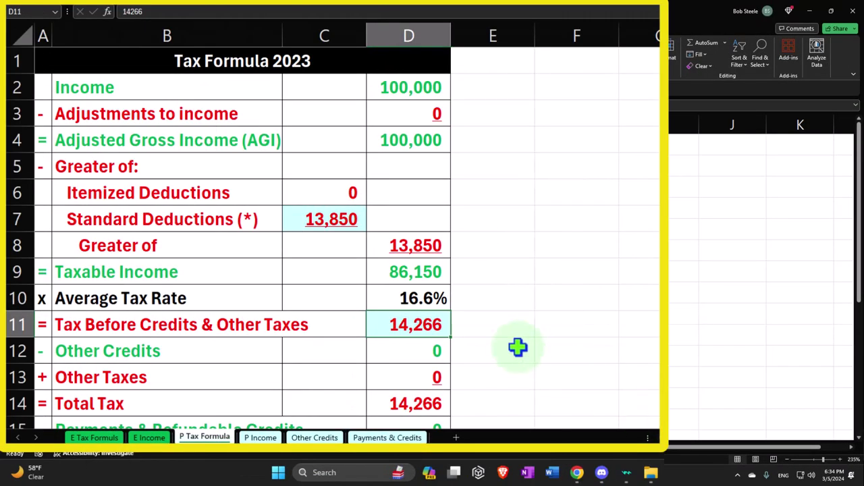
scroll(517, 347, "down", 1)
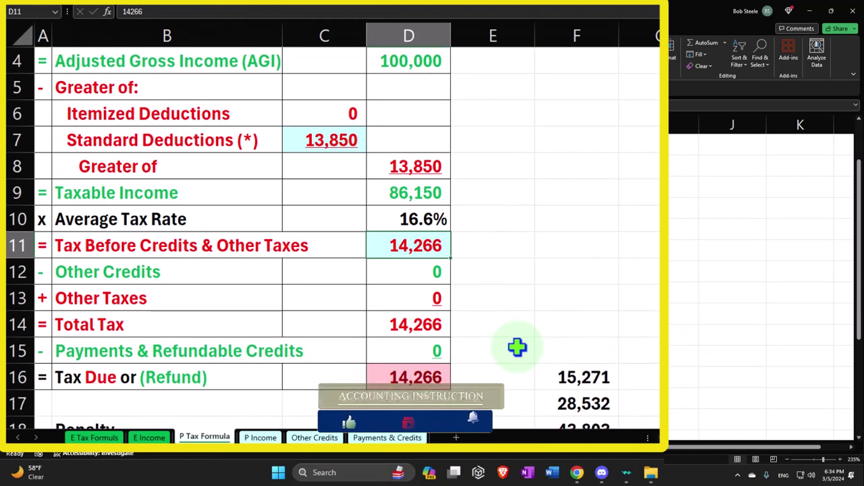
left_click(500, 243)
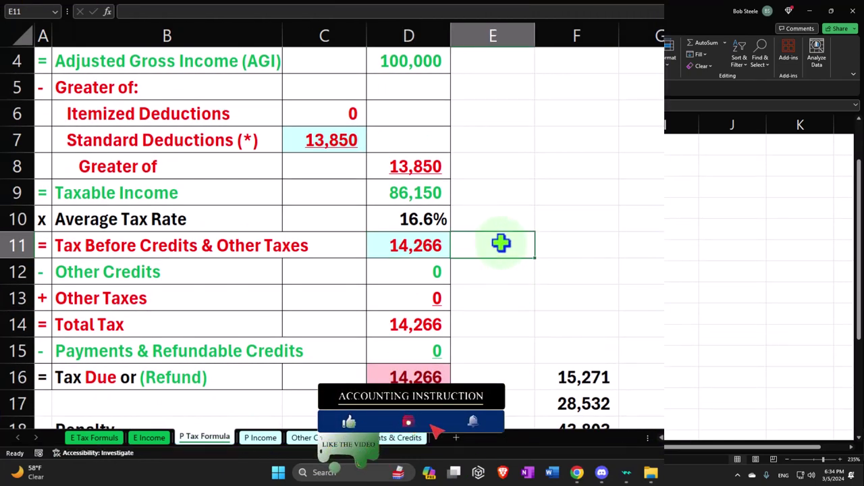
type("14,266")
key("Return")
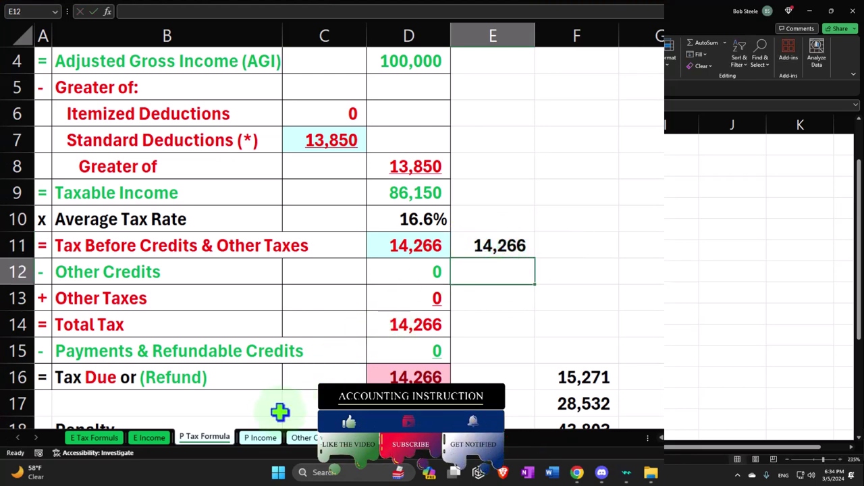
Step: On the P Income sheet, move the Total income cells A21:C21 down to row 30 to free space below the interest section
left_click(260, 438)
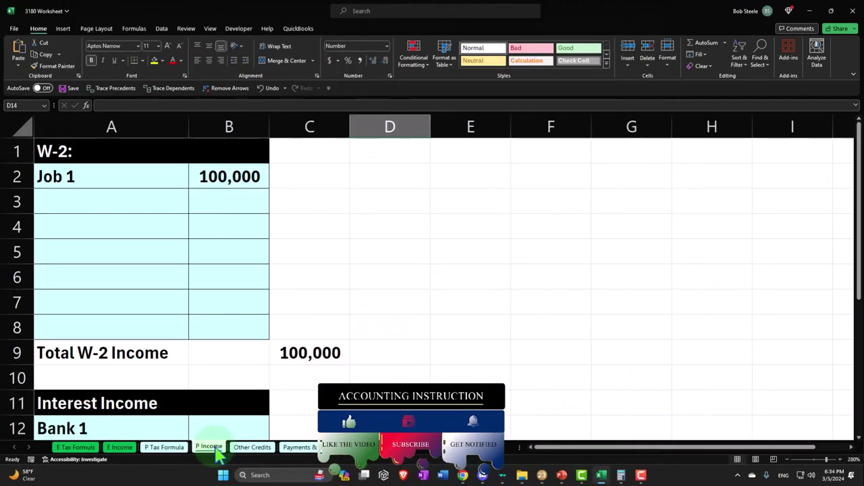
scroll(197, 324, "down", 3)
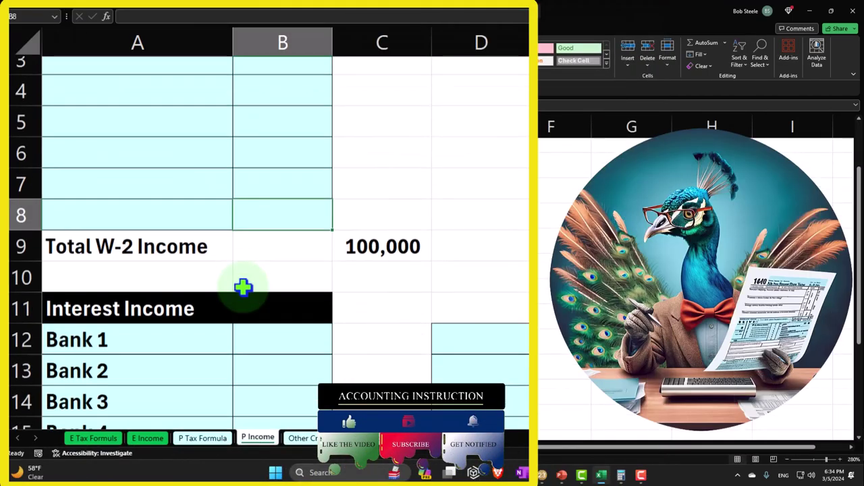
left_click(136, 226)
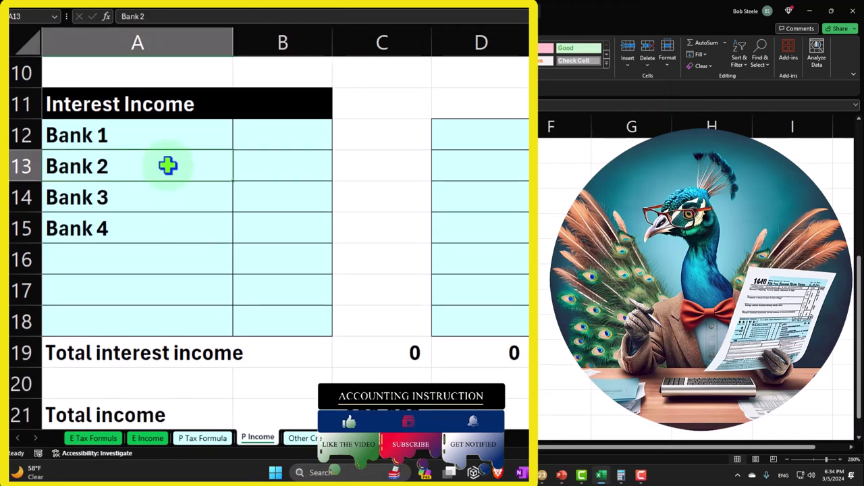
scroll(168, 202, "down", 2)
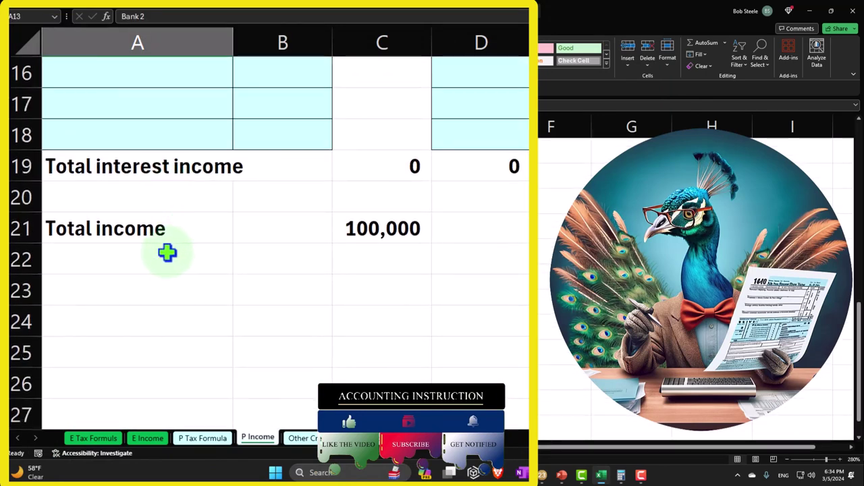
scroll(237, 237, "up", 2)
scroll(238, 238, "down", 1)
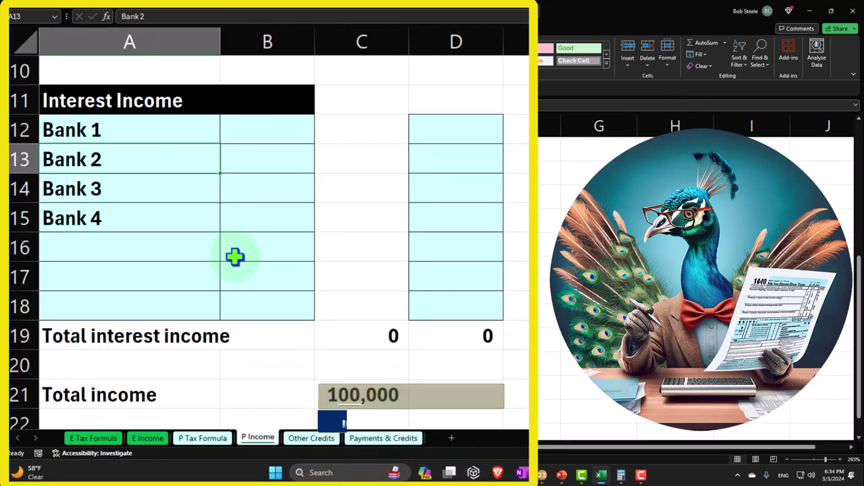
scroll(234, 257, "down", 2)
left_click_drag(180, 216, 334, 223)
scroll(334, 224, "down", 1)
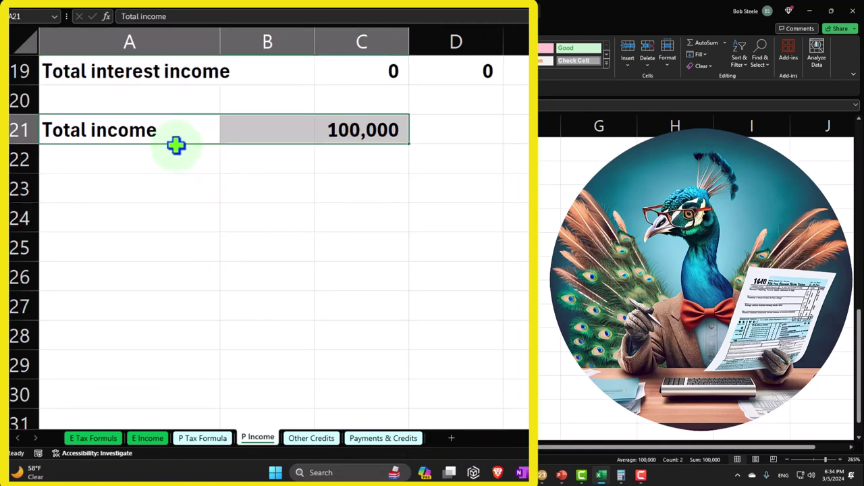
left_click_drag(175, 144, 153, 412)
Step: Enter the section heading Dividend Income in cell A21
left_click(94, 142)
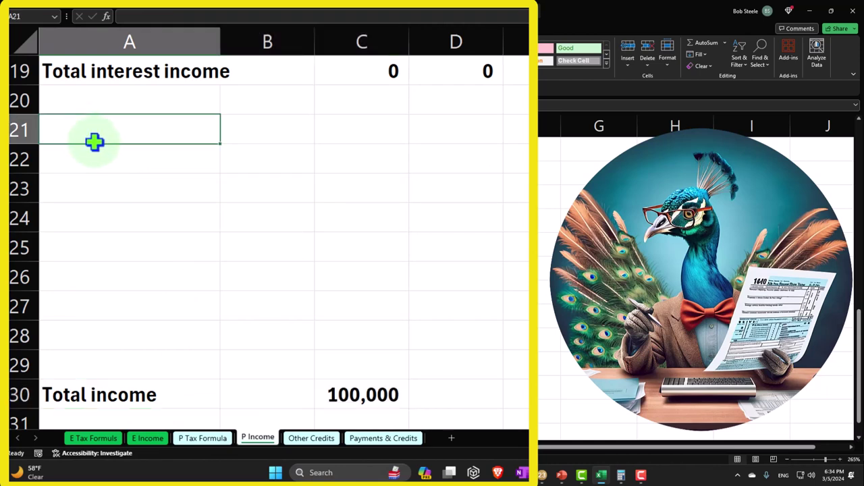
type("Dividend")
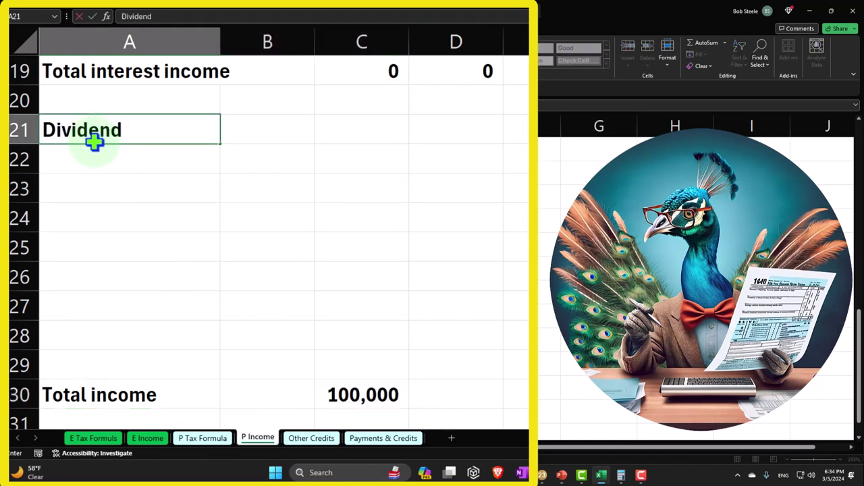
type(" Income")
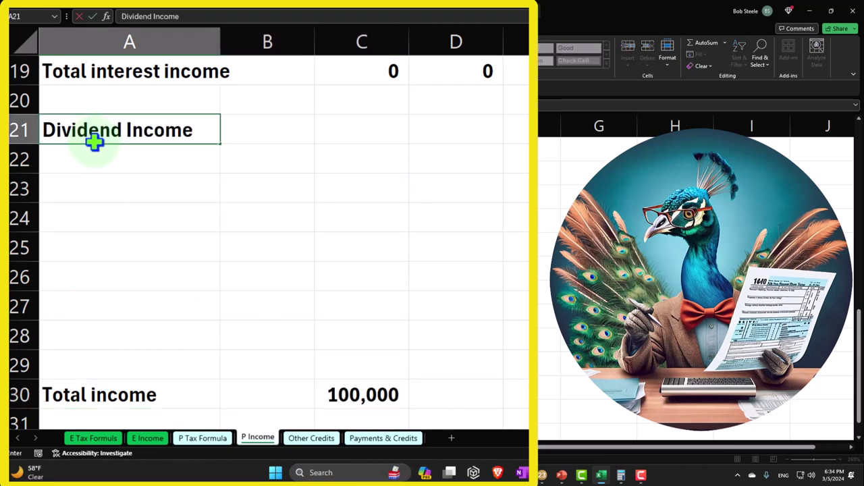
key("Return")
Step: Format the Dividend Income heading cells A21:B21 with a black fill and white text
left_click(98, 128)
left_click(225, 122)
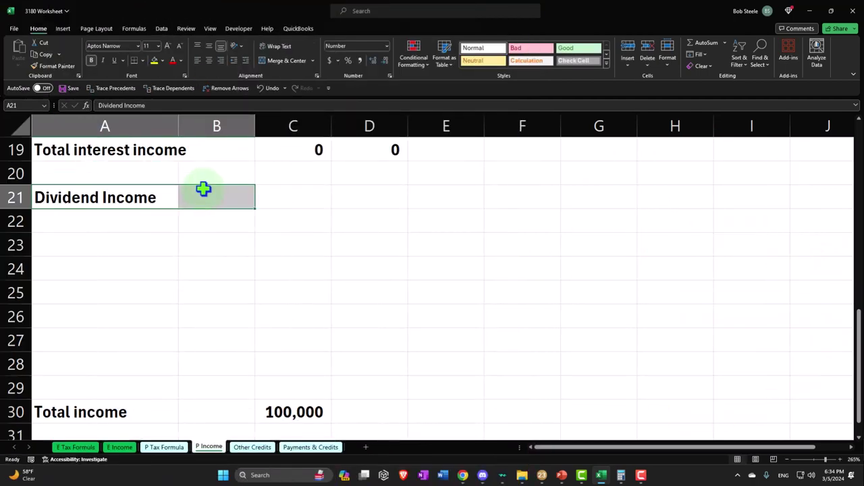
left_click(162, 60)
left_click(180, 109)
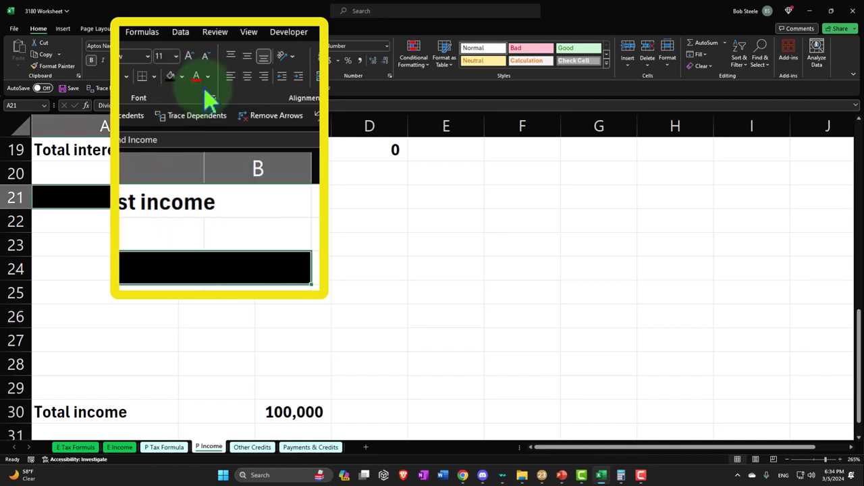
left_click(207, 76)
left_click(197, 130)
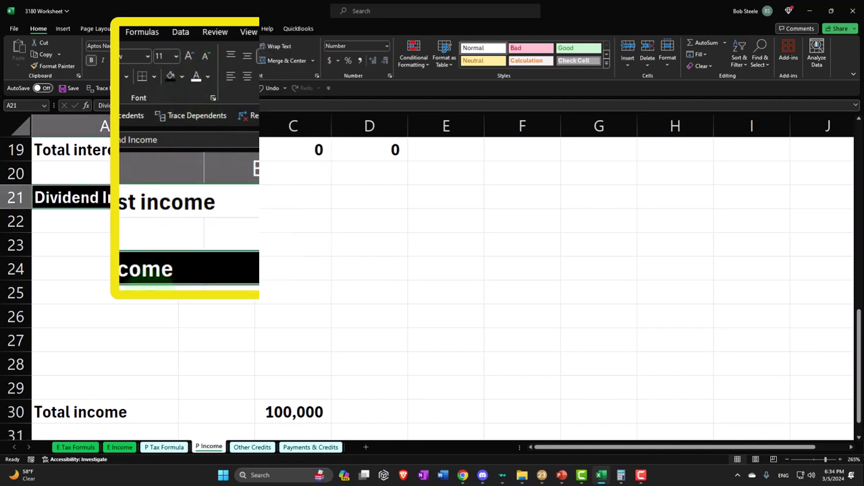
Step: Give the dividend entry cells A22:B28 a light-blue fill and borders around every cell
left_click_drag(120, 221, 219, 352)
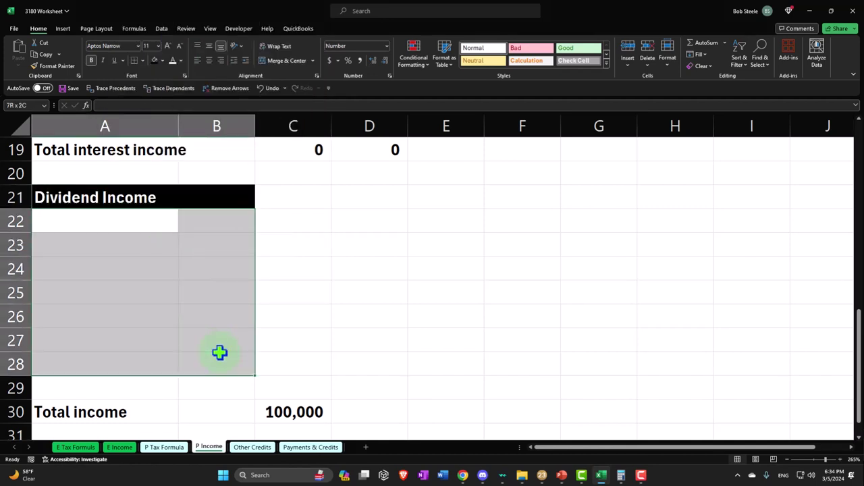
left_click(162, 60)
left_click(162, 221)
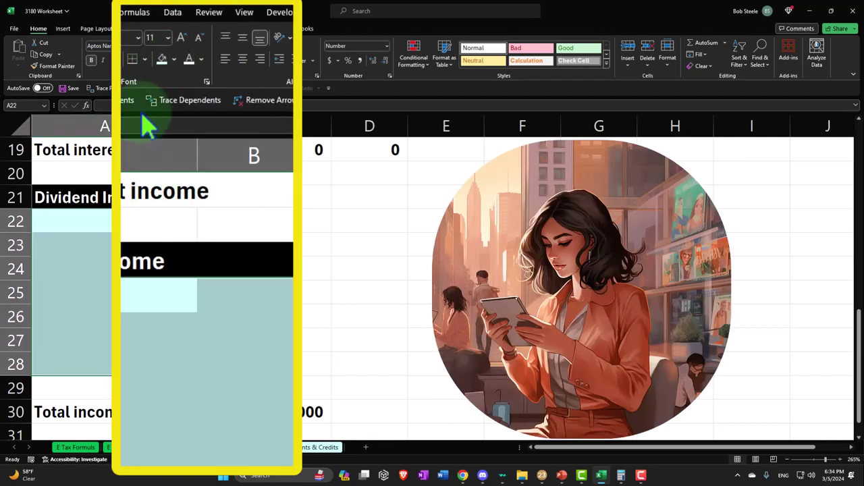
left_click(145, 60)
left_click(145, 168)
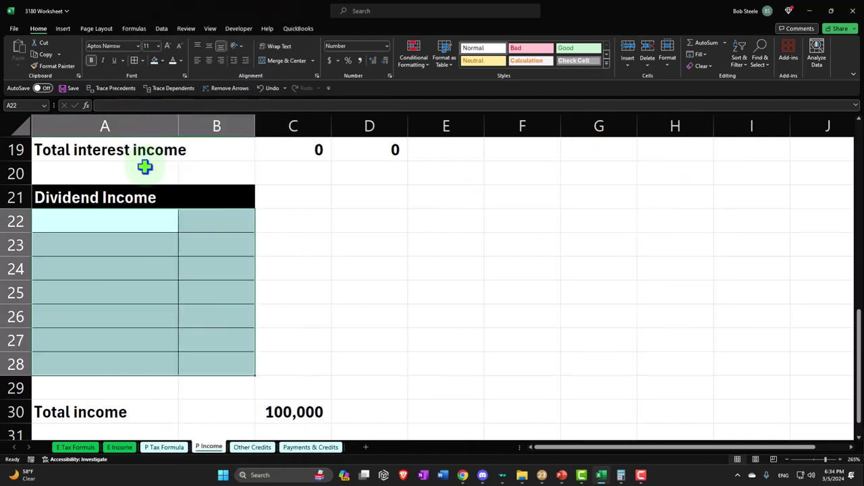
Step: Move the Total income cells A30:C30 down one row to row 31
scroll(133, 251, "down", 2)
left_click_drag(81, 268, 284, 271)
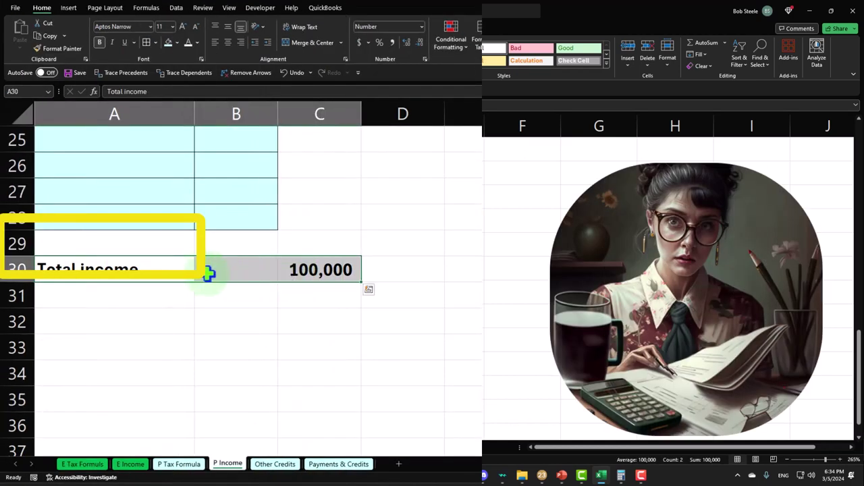
left_click_drag(179, 283, 179, 304)
Step: Label cell A29 Total dividend income and widen column A to fit the text
left_click(128, 240)
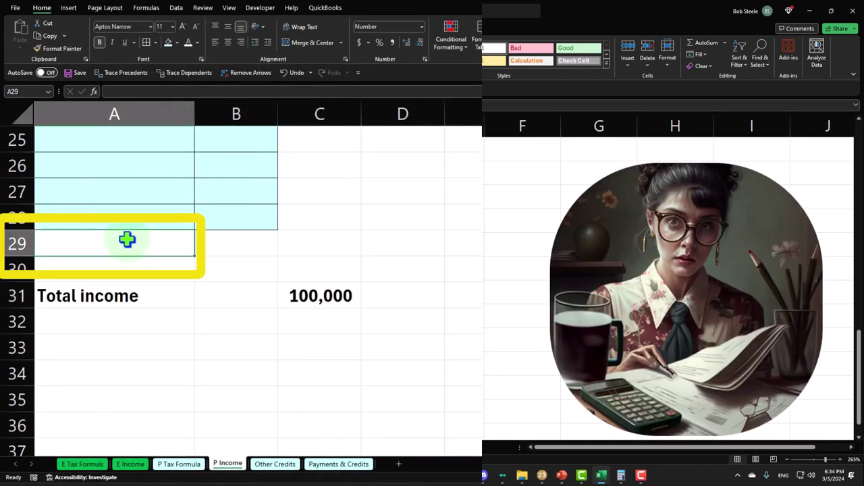
type("Total divi")
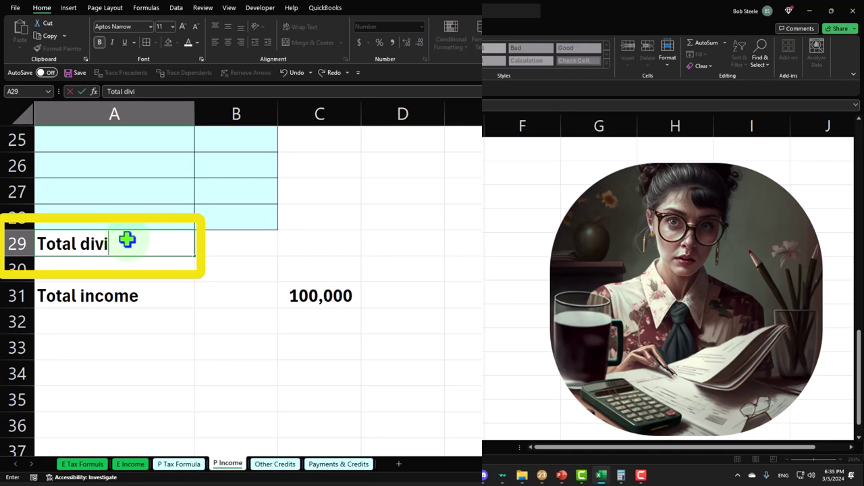
type("dend income")
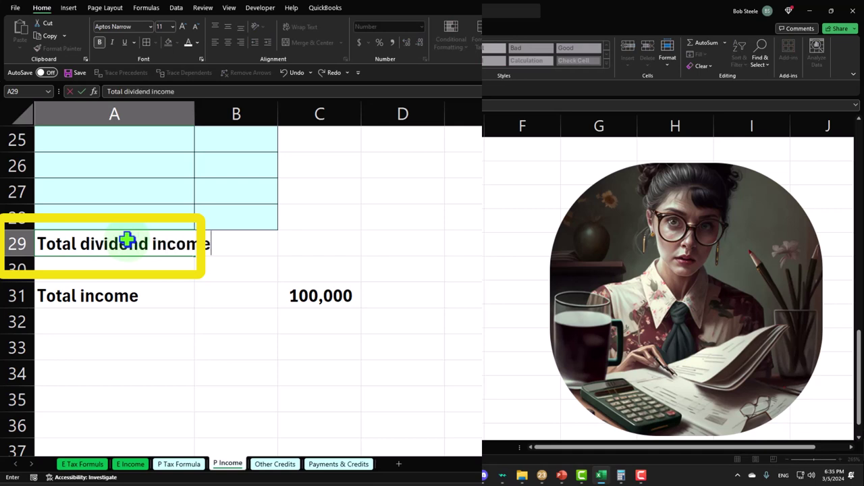
key("Return")
left_click_drag(193, 106, 214, 108)
Step: Record the payer Etraid in A22 with 1,000 of dividend income in B22
scroll(252, 235, "up", 1)
scroll(253, 234, "up", 1)
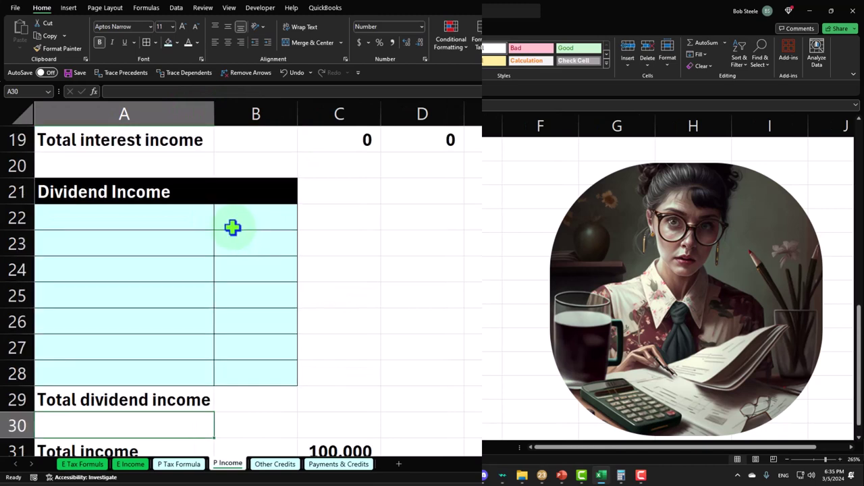
left_click(124, 215)
type("E")
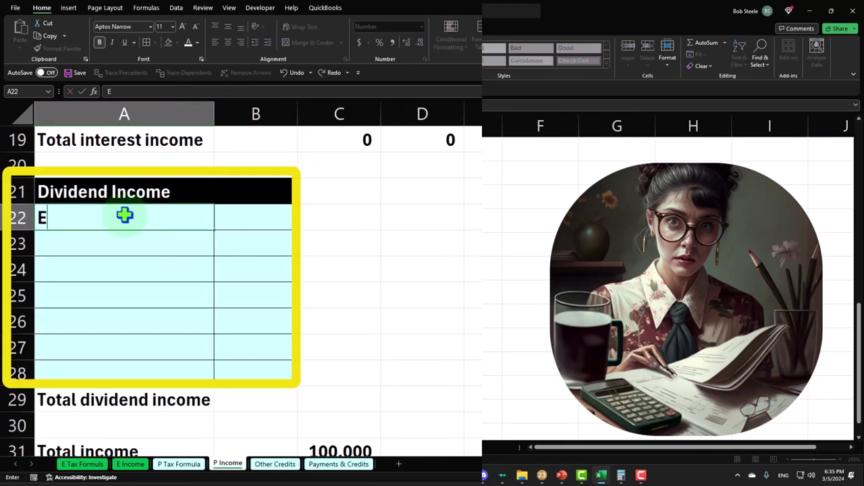
type("trade")
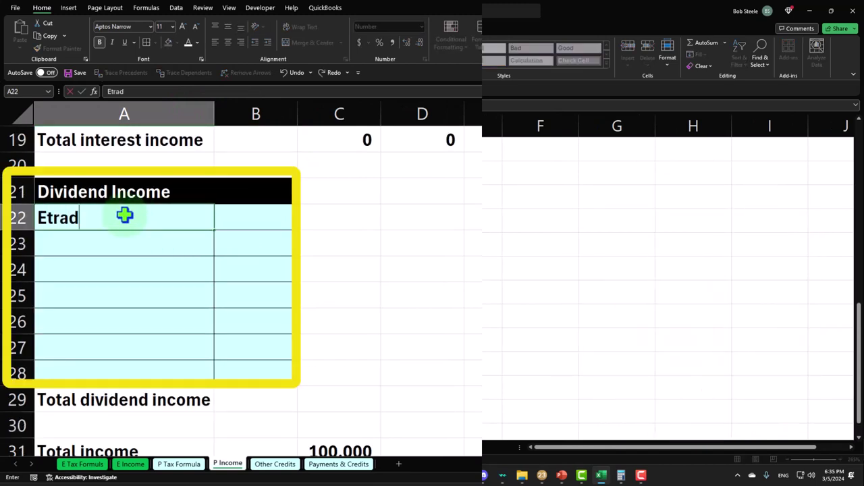
key("BackSpace")
key("Tab")
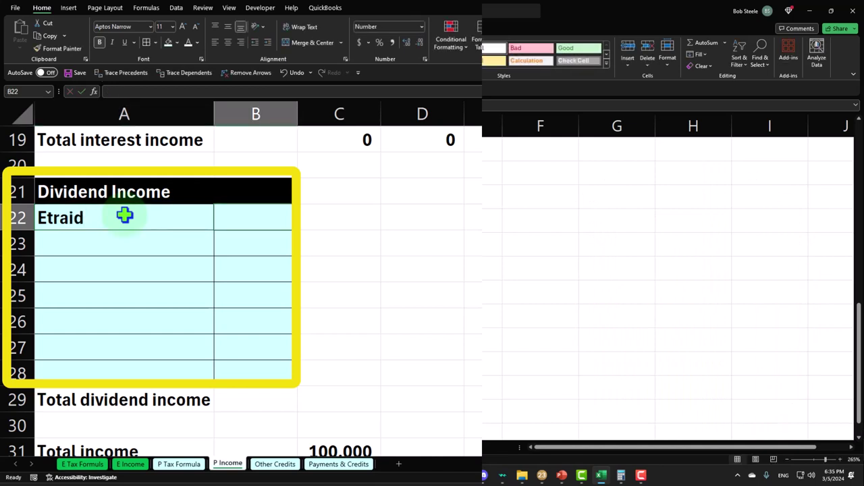
type("1,000")
key("Return")
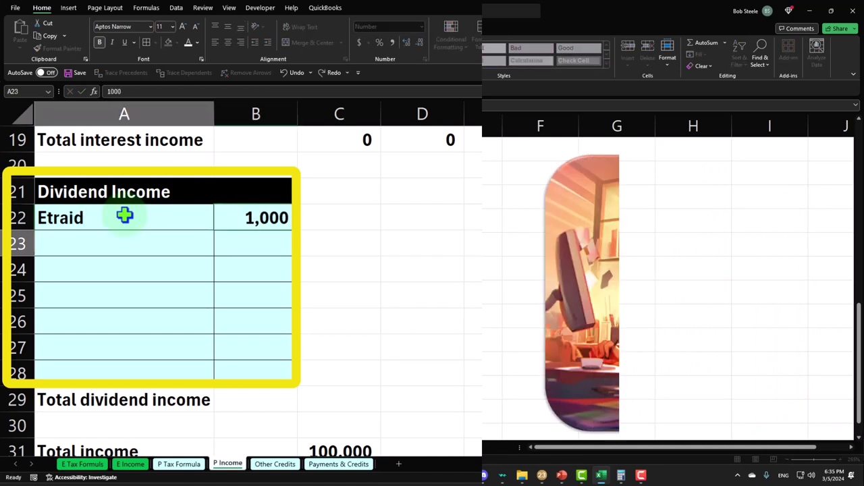
Step: Enter 800 for the Etraid dividend in D22 and format D22:D28 with a light-blue fill and cell borders
key("Right")
key("Right")
key("Right")
key("Up")
key("Left")
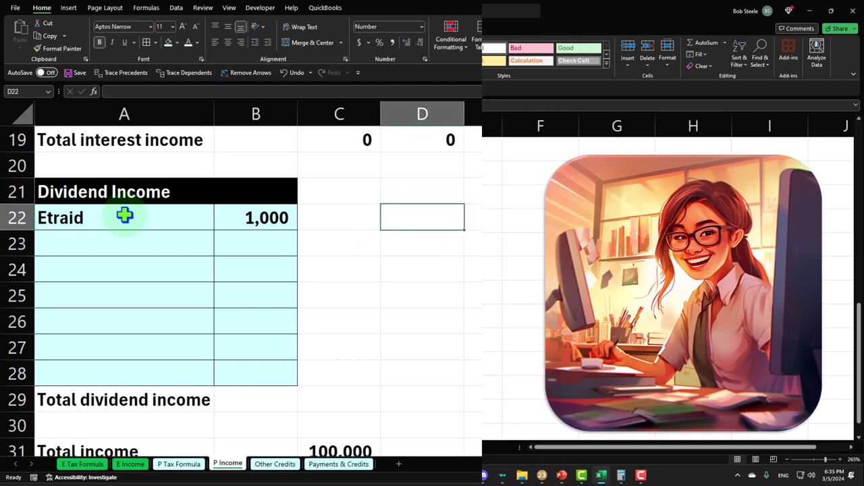
scroll(399, 205, "up", 3)
scroll(407, 215, "down", 1)
scroll(407, 215, "down", 2)
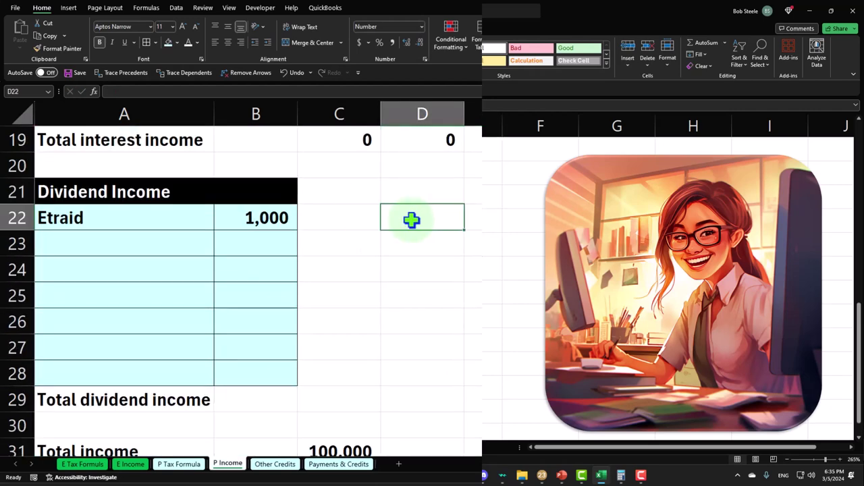
type("800")
key("Return")
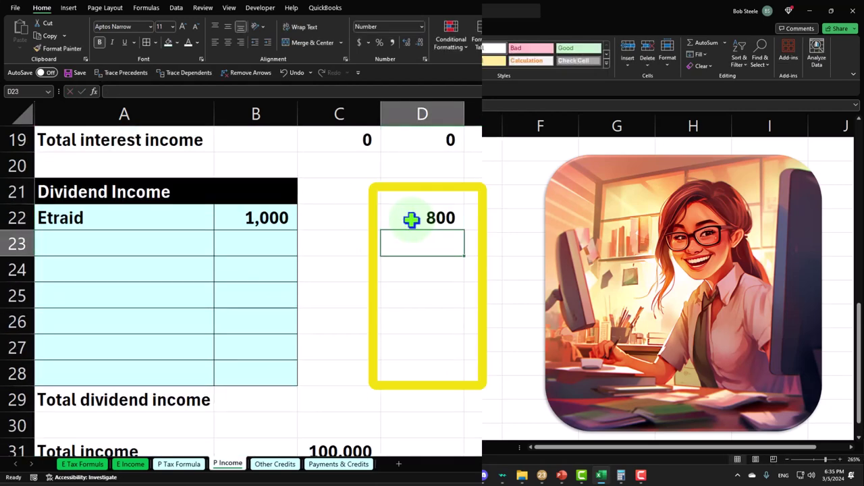
left_click_drag(414, 217, 426, 369)
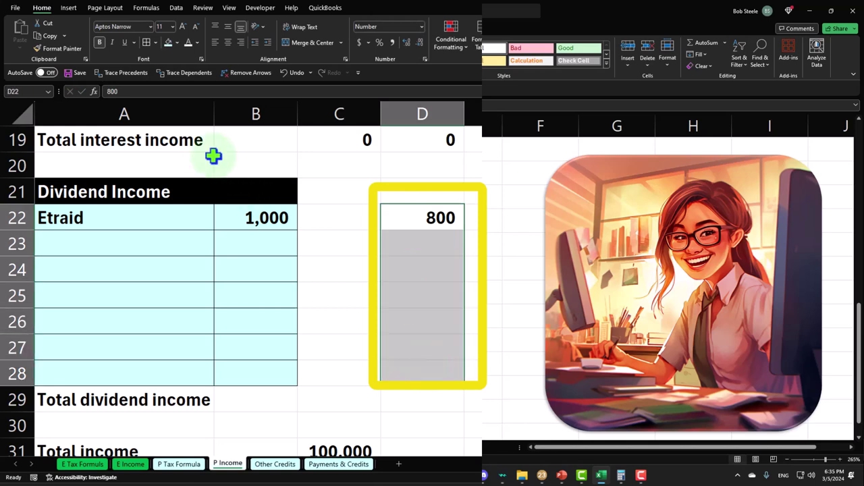
left_click(169, 43)
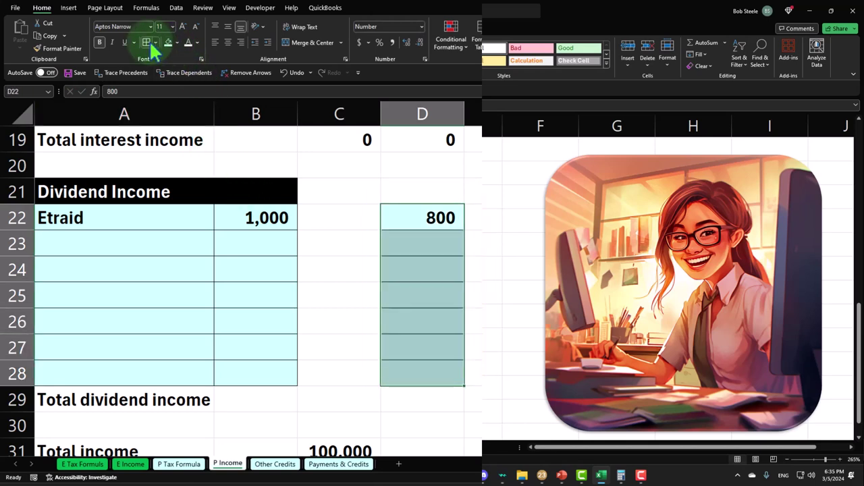
scroll(236, 268, "down", 1)
left_click(245, 318)
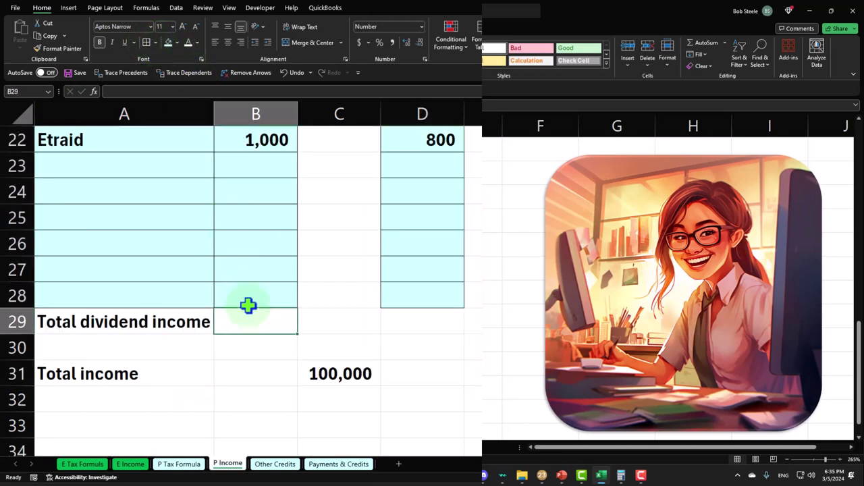
type("=sum")
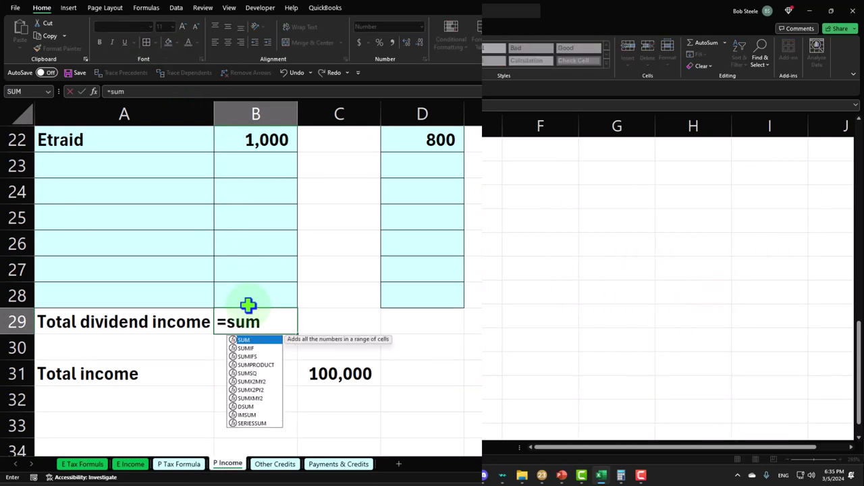
type("(")
key("Up")
key("shift+Up")
key("shift+Up")
key("shift+Up")
key("shift+Up")
key("shift+Up")
key("shift+Up")
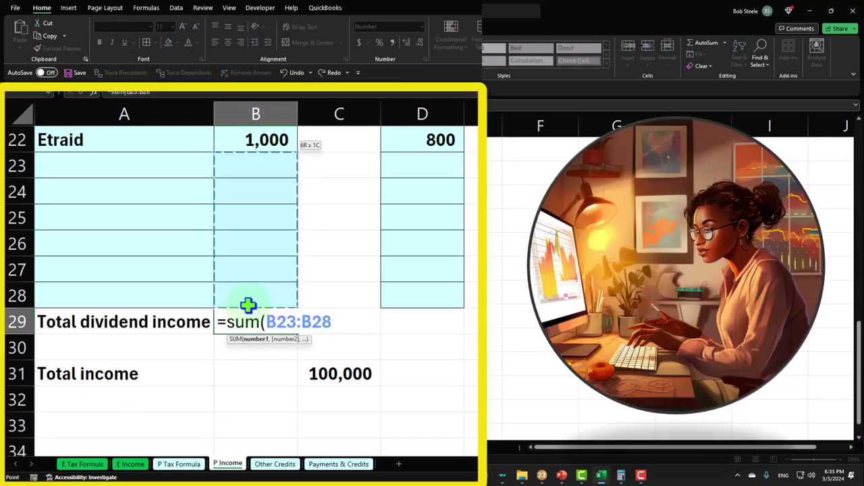
key("BackSpace")
key("BackSpace")
key("BackSpace")
key("BackSpace")
key("BackSpace")
key("BackSpace")
key("BackSpace")
key("BackSpace")
key("BackSpace")
key("BackSpace")
key("BackSpace")
key("BackSpace")
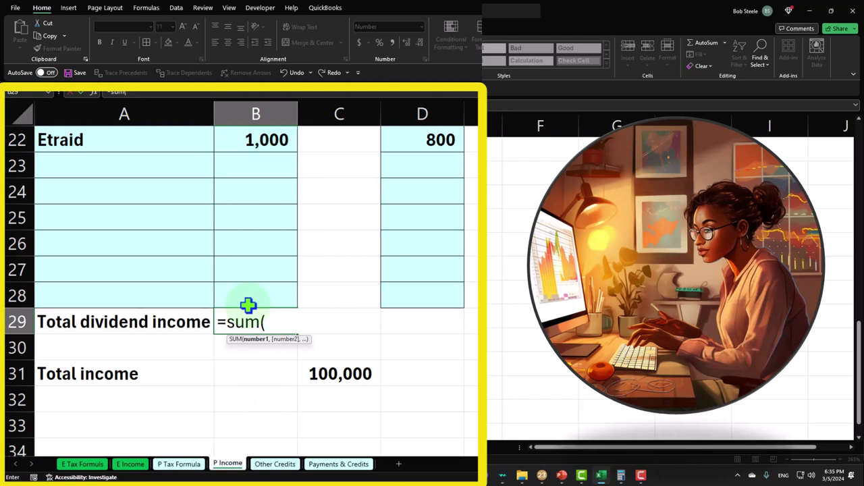
Step: Total the dividend amounts in C29 with a SUM of B22:B28
key("Right")
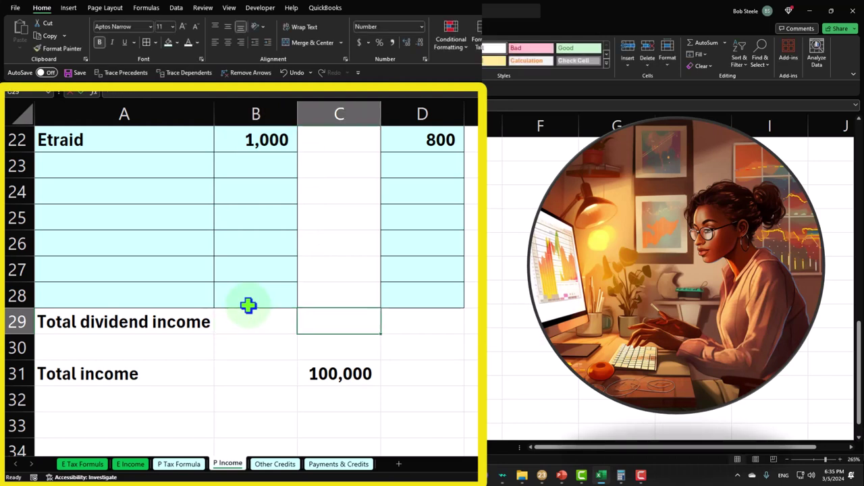
type("=sum(")
key("Left")
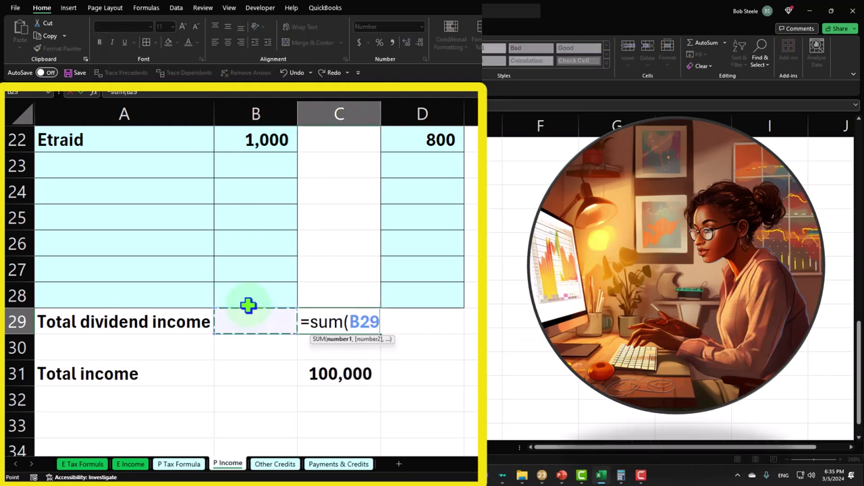
key("Up")
key("shift+Up")
key("shift+Up")
key("shift+Up")
key("shift+Up")
key("shift+Up")
key("shift+Up")
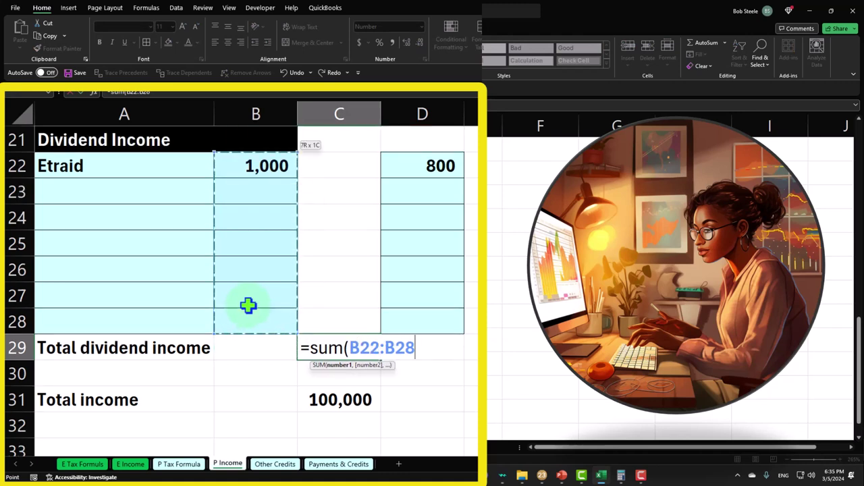
key("Return")
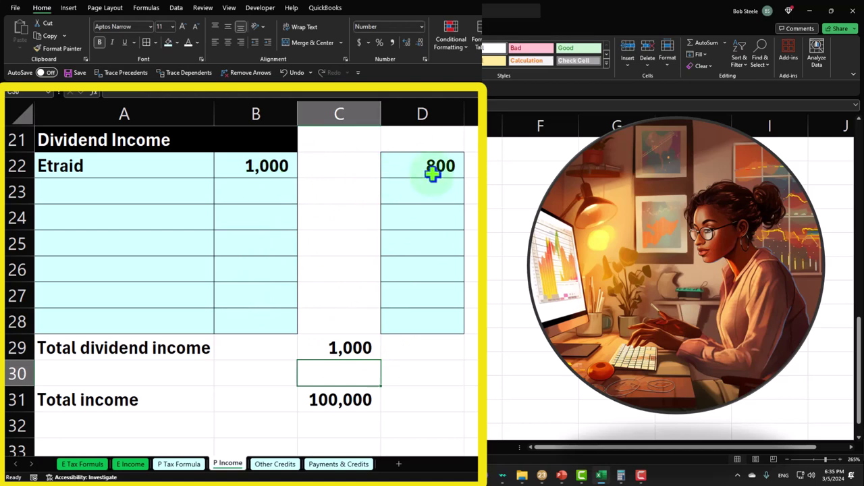
Step: Extend the Total income formula in C31 to sum C9:C30
left_click(357, 399)
double_click(357, 399)
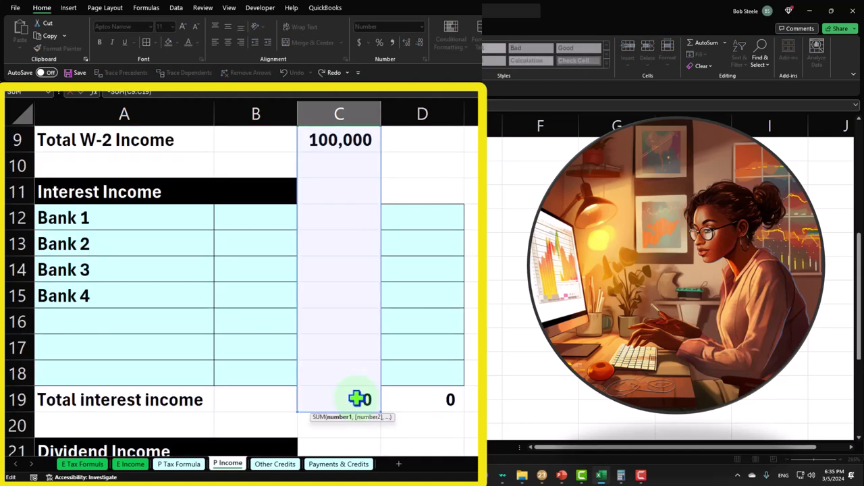
scroll(362, 338, "up", 3)
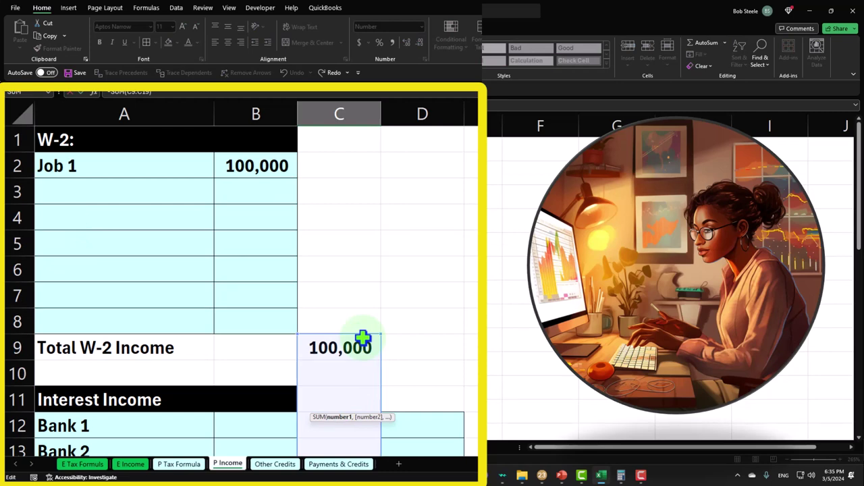
scroll(362, 337, "down", 6)
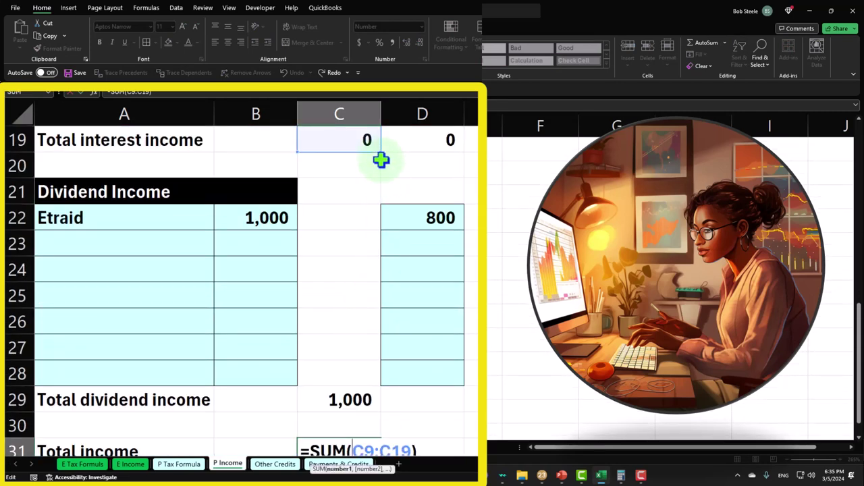
left_click_drag(381, 155, 355, 428)
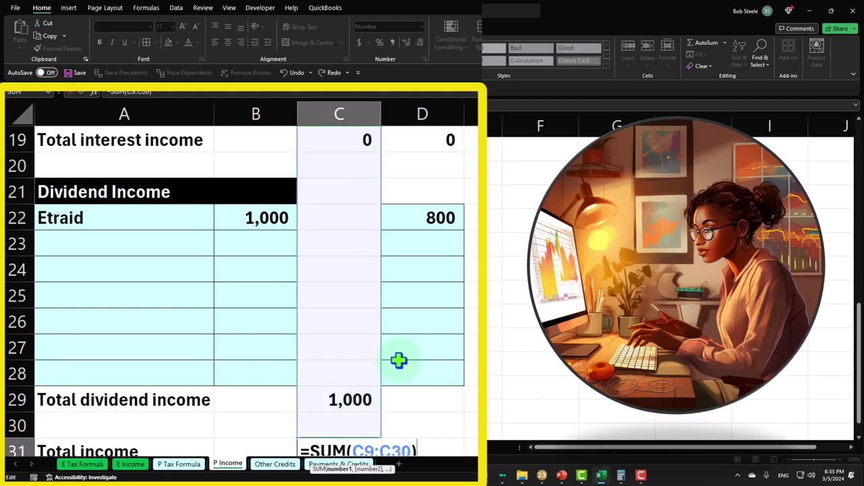
key("Return")
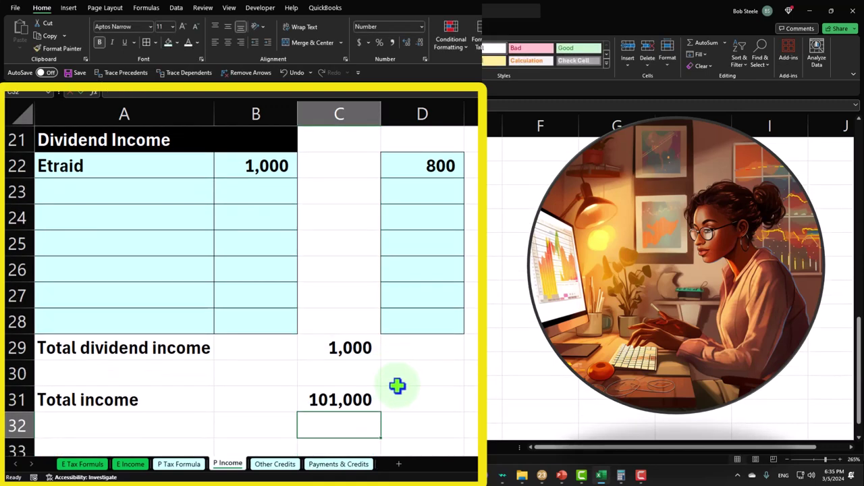
Step: Compare AGI, standard deduction and taxable income on the P Tax Formula sheet with Form 1040 in Lacerte, and check the line 16 tax
left_click(179, 464)
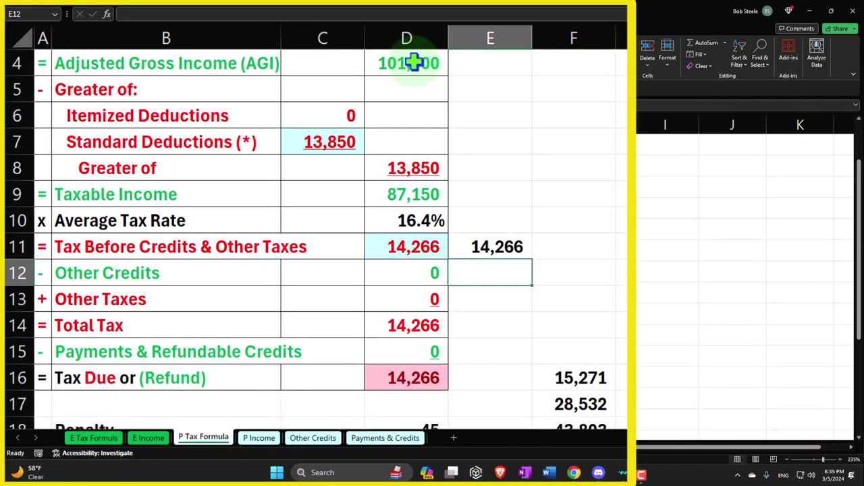
left_click(412, 63)
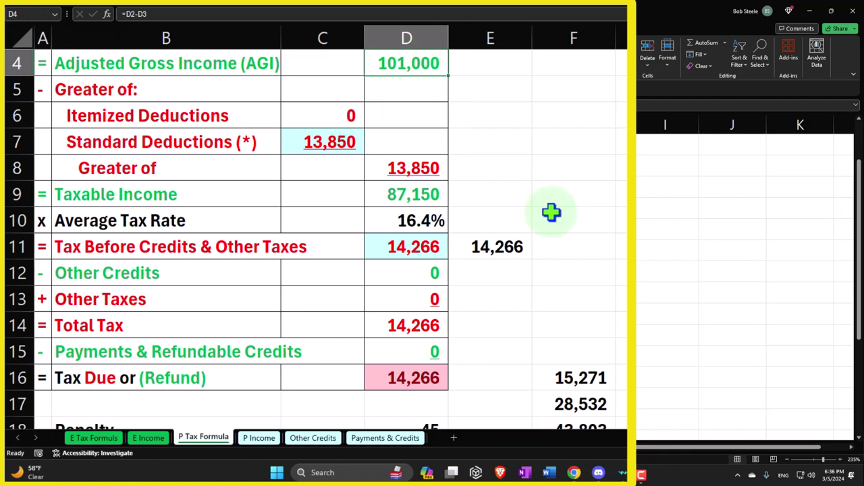
left_click(348, 142)
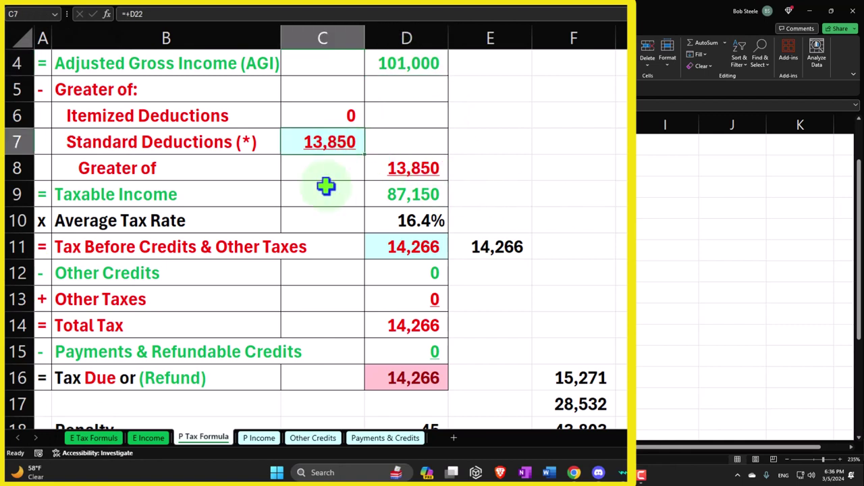
left_click(393, 195)
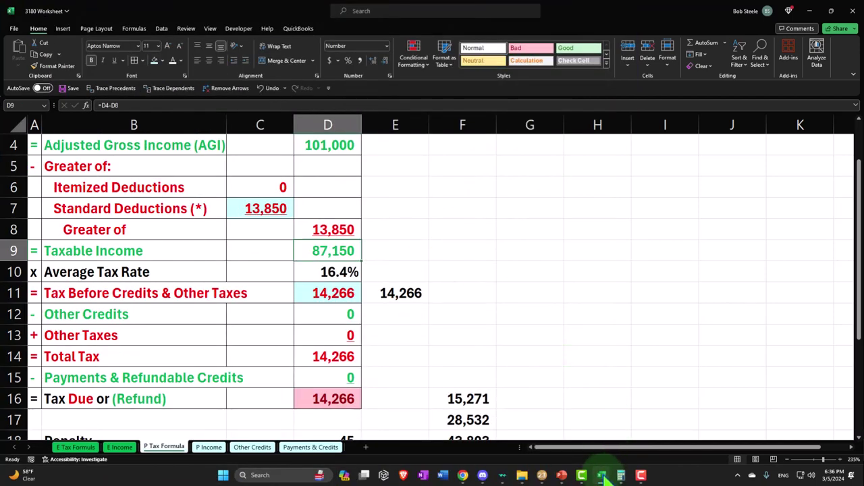
left_click(600, 475)
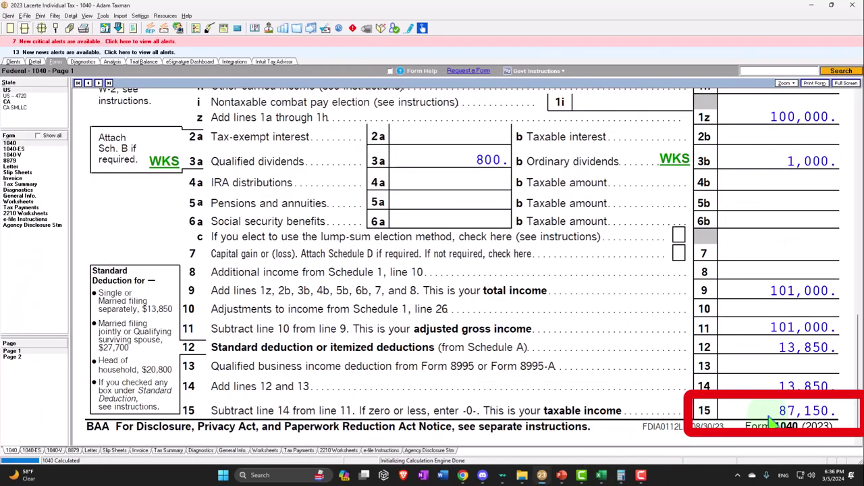
left_click(23, 357)
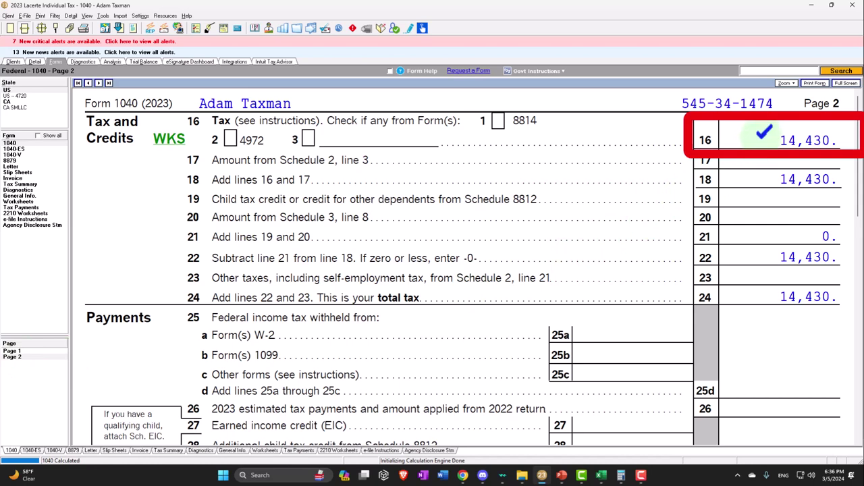
Step: Switch back to Excel and set Tax Before Credits & Other Taxes in D11 to 14,430
left_click(601, 474)
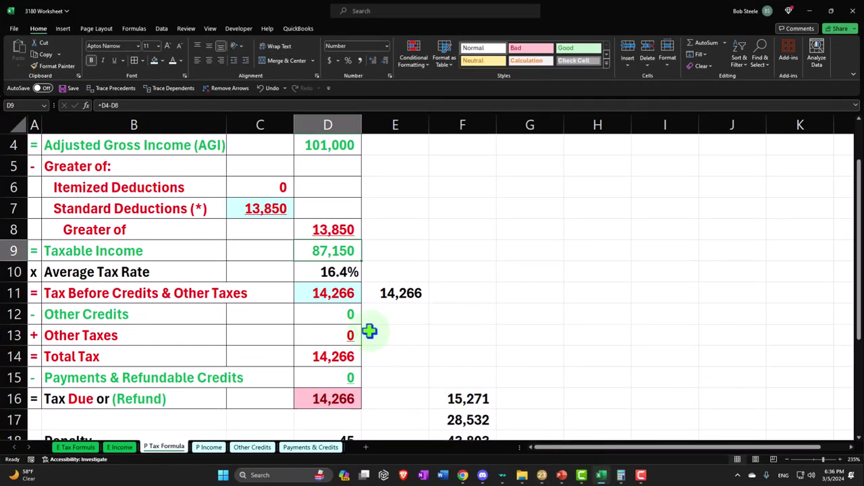
left_click(333, 293)
type("14")
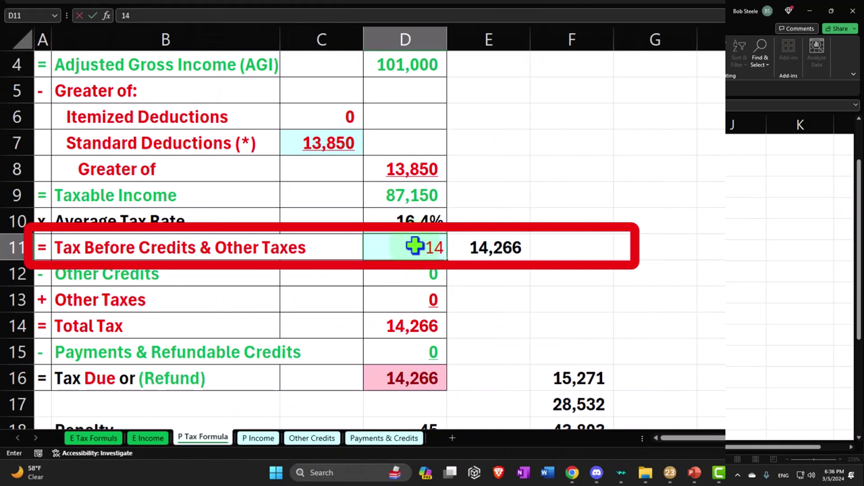
type(",430")
key("Return")
Step: Calculate the tax difference in F11 by subtracting D11 from E11
key("Right")
key("Right")
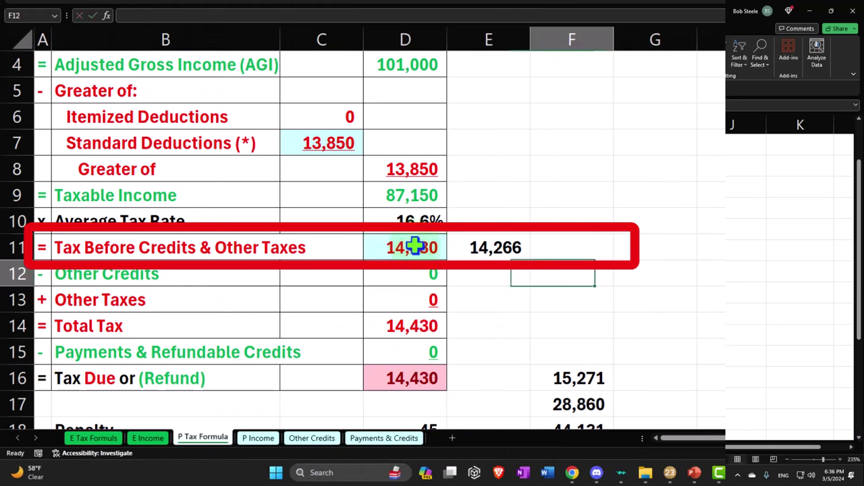
key("Up")
type("=")
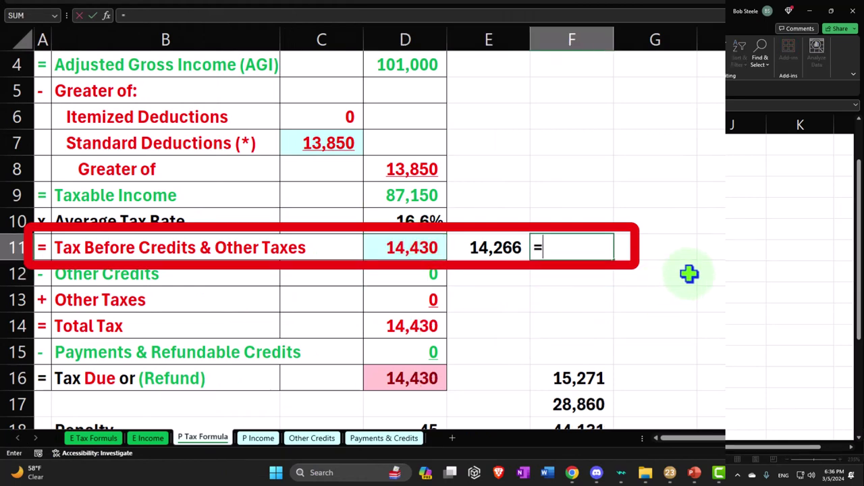
key("Left")
type("-")
key("Left")
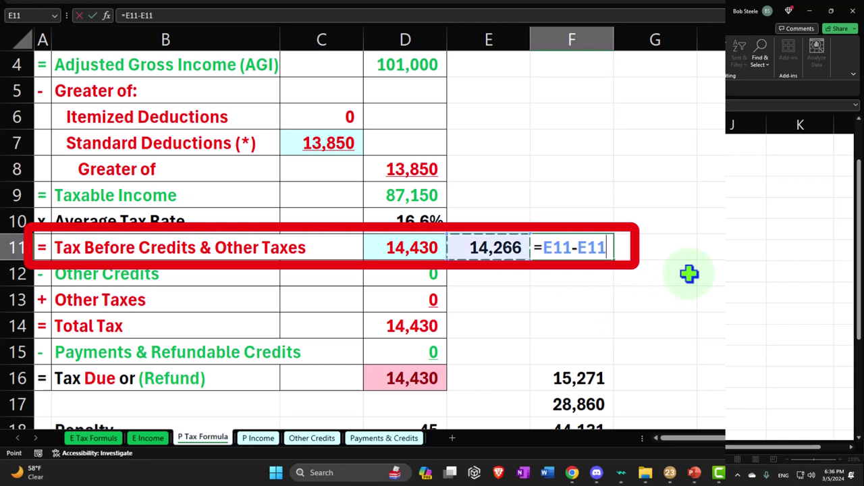
key("Left")
key("Return")
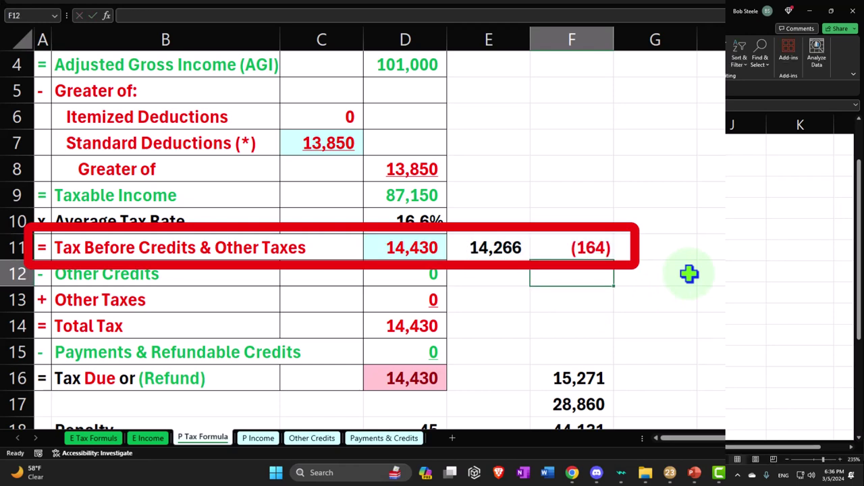
Step: Enter the 1,000 dividend amount in G11, beside the tax difference
key("Right")
key("Up")
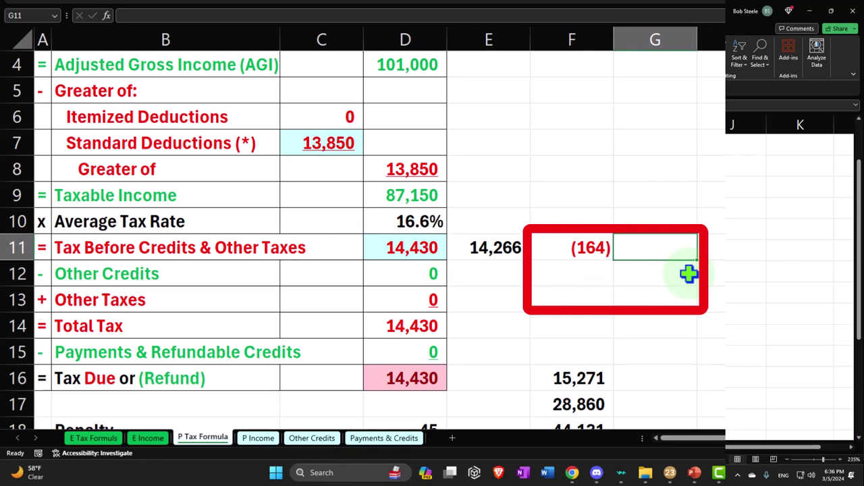
type("1")
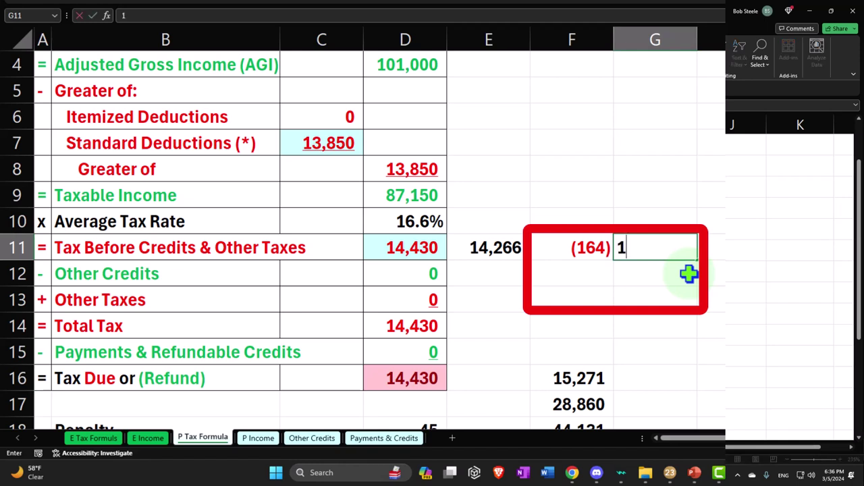
type(",0000")
key("Return")
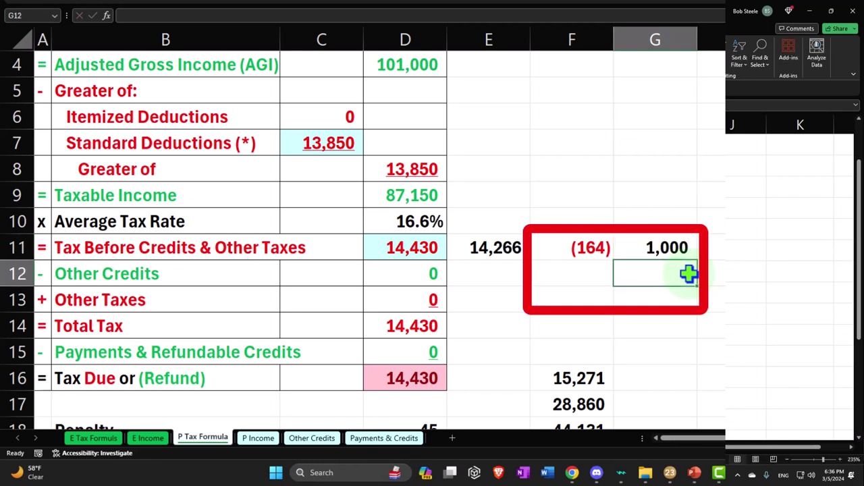
Step: Divide F11 by G11 in cell G12 and format the result as a percentage
type("=")
key("Left")
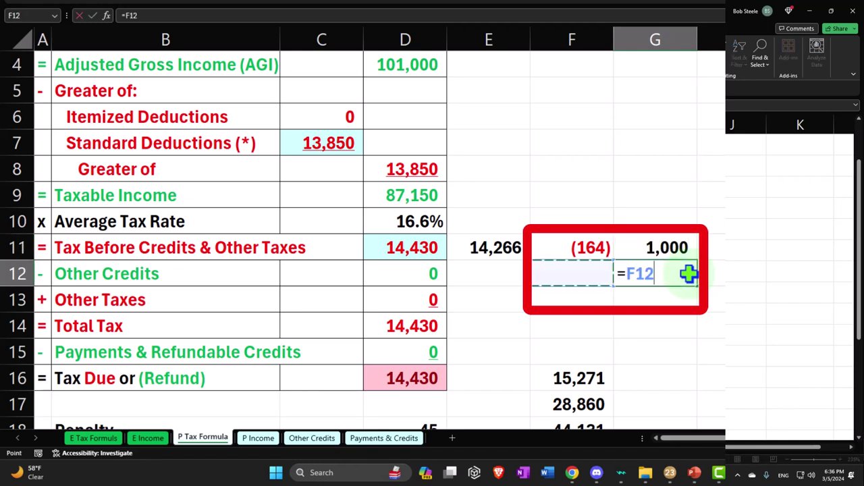
key("Up")
type("/")
key("Up")
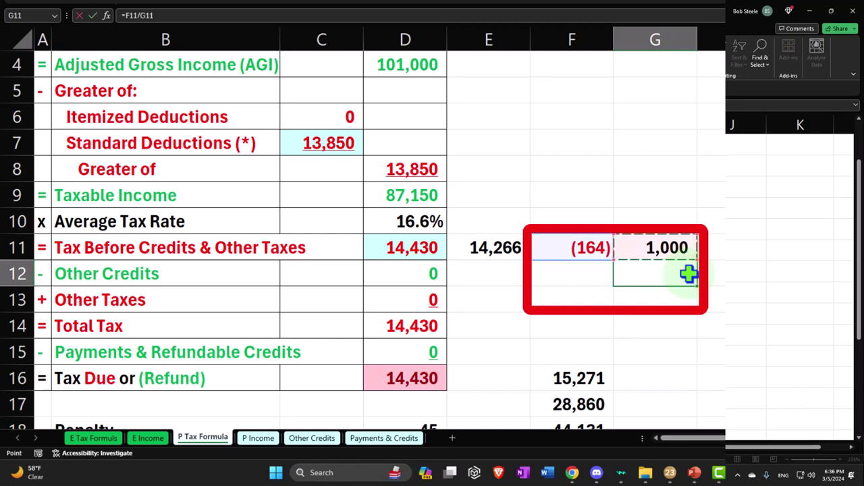
key("Return")
key("Up")
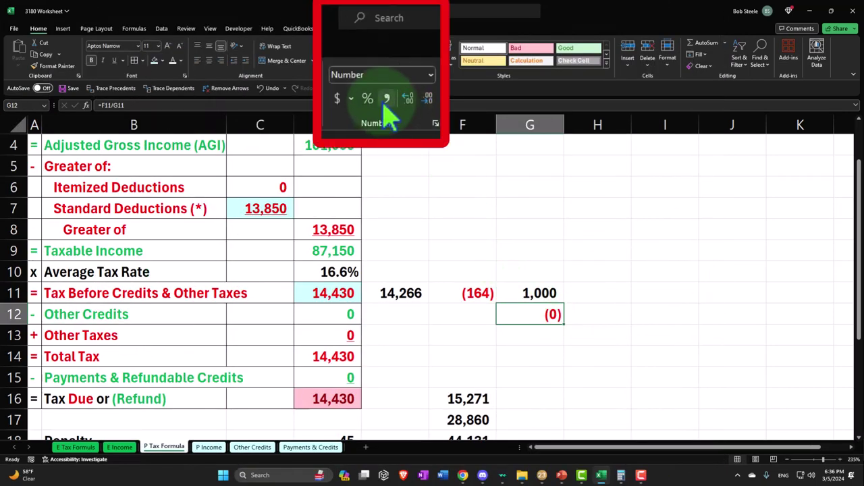
left_click(339, 60)
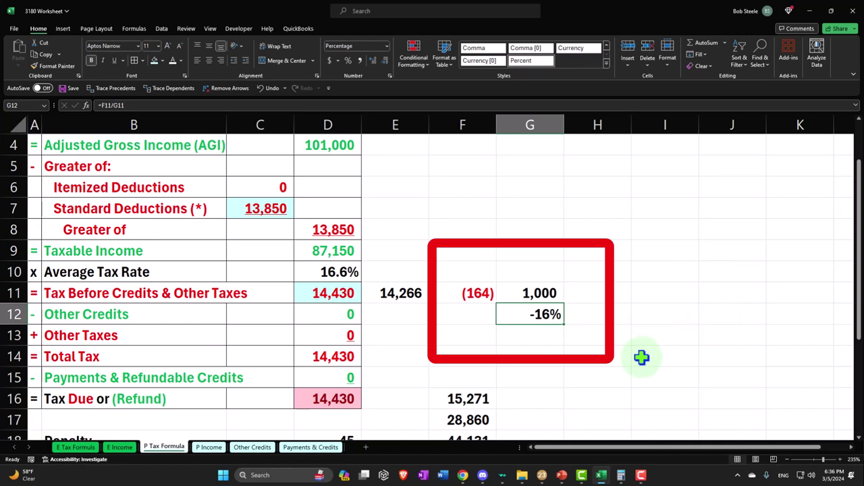
Step: Enter the 800 of qualified dividends in I10 and a tax rate of 0.15 in I11
left_click(652, 274)
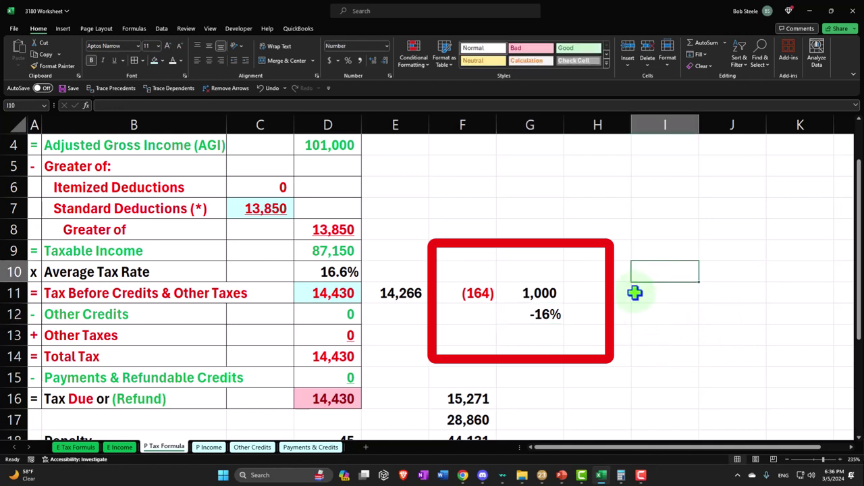
type("800")
key("Return")
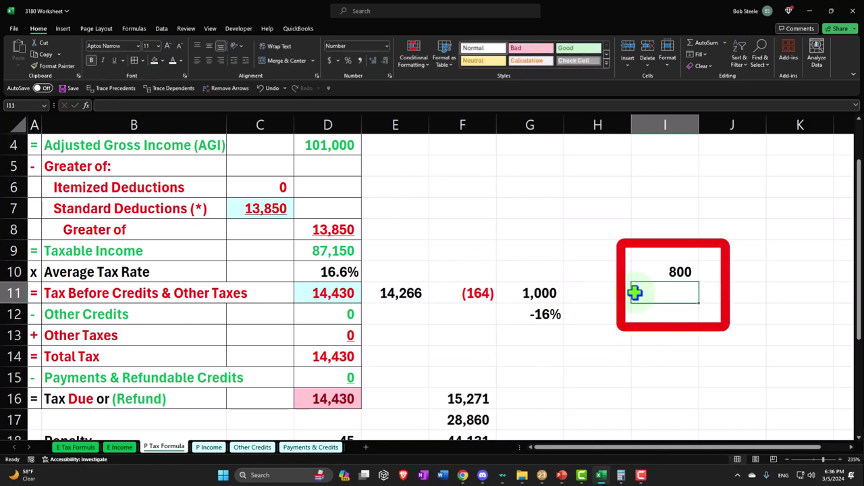
type(".")
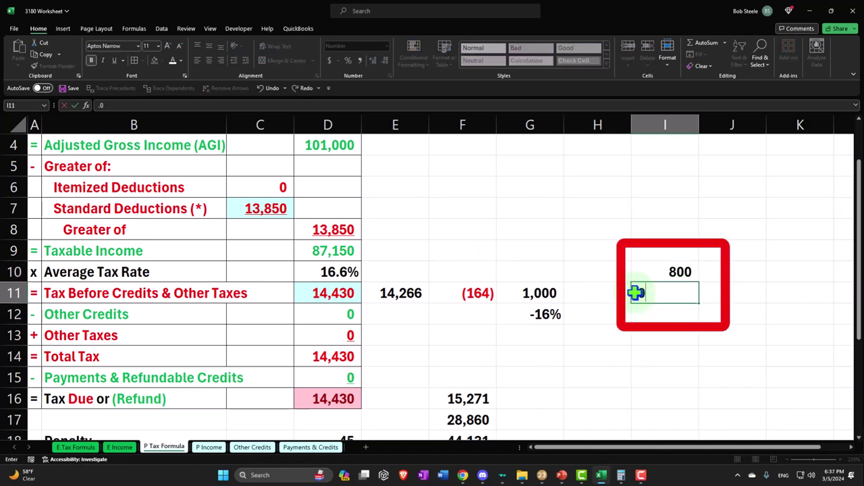
type("12")
key("Return")
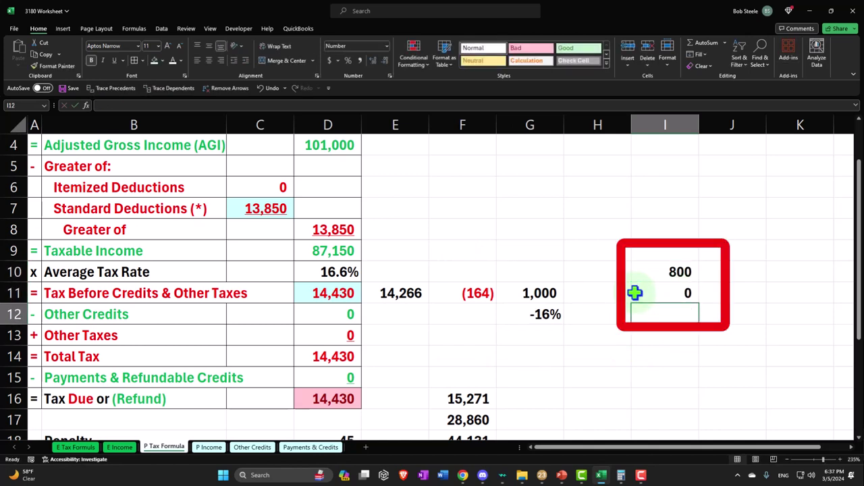
Step: Enter the 200 of non-qualified dividends in J10 and format cells I11 and J11 as percentages
left_click(717, 273)
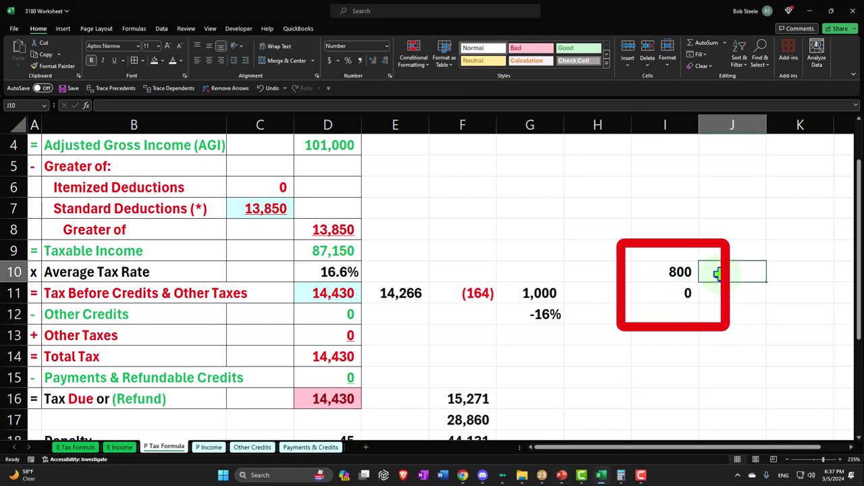
type("200")
key("Return")
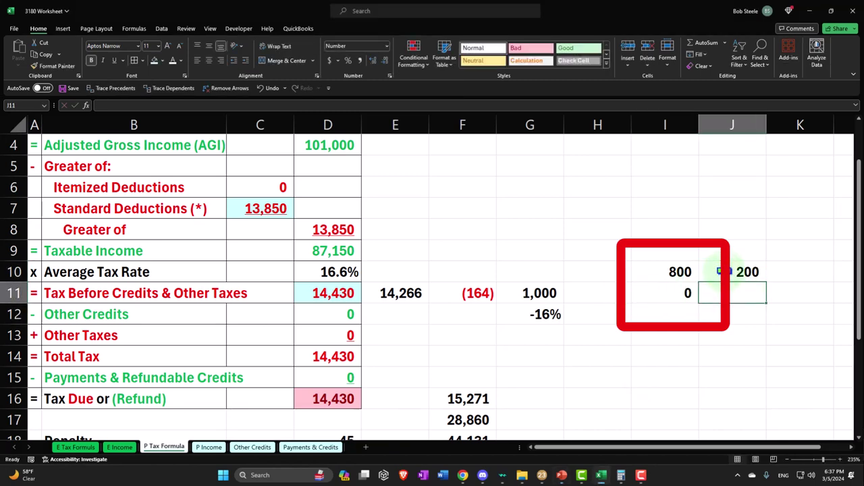
left_click_drag(689, 293, 733, 293)
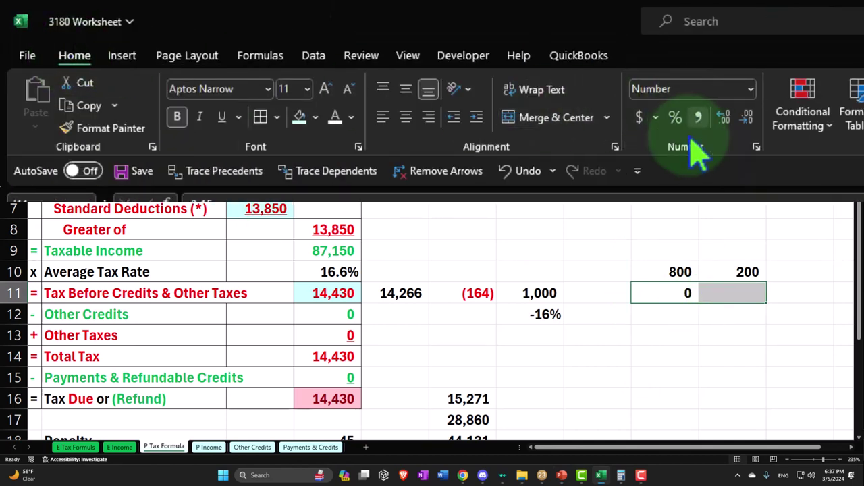
left_click(676, 118)
Step: Calculate the tax on the qualified dividends in I12 by multiplying I10 by I11
left_click(689, 312)
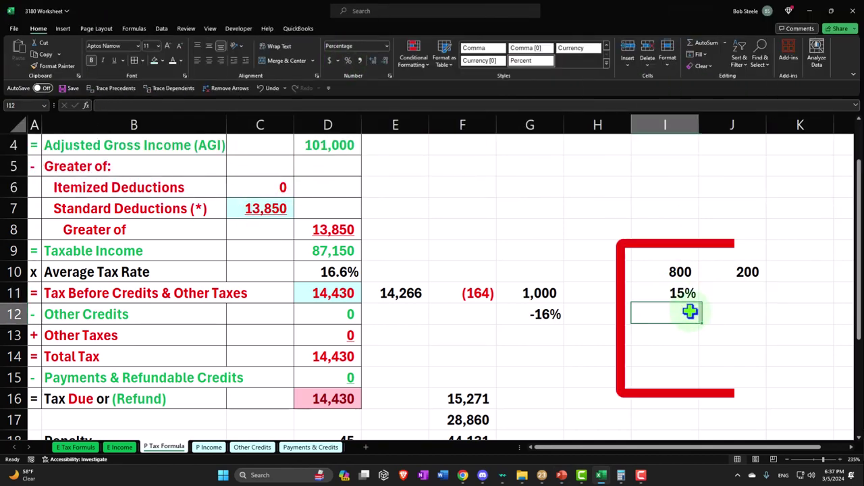
type("=")
key("Up")
key("Up")
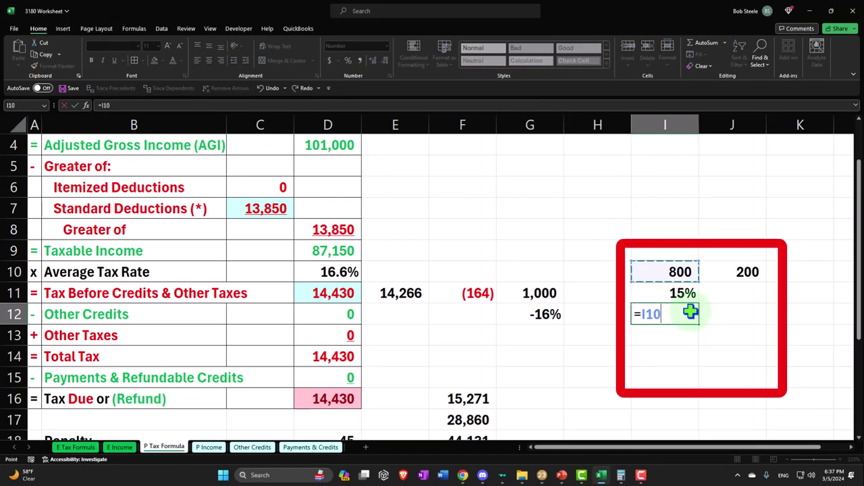
type("*")
key("Up")
key("Return")
key("Up")
key("Right")
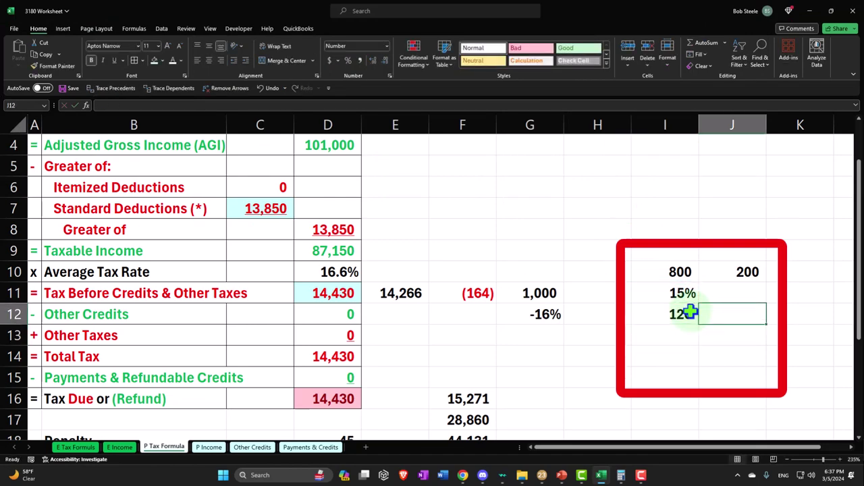
Step: Switch to Lacerte and check the tax rates section of the federal Tax Summary
left_click(541, 475)
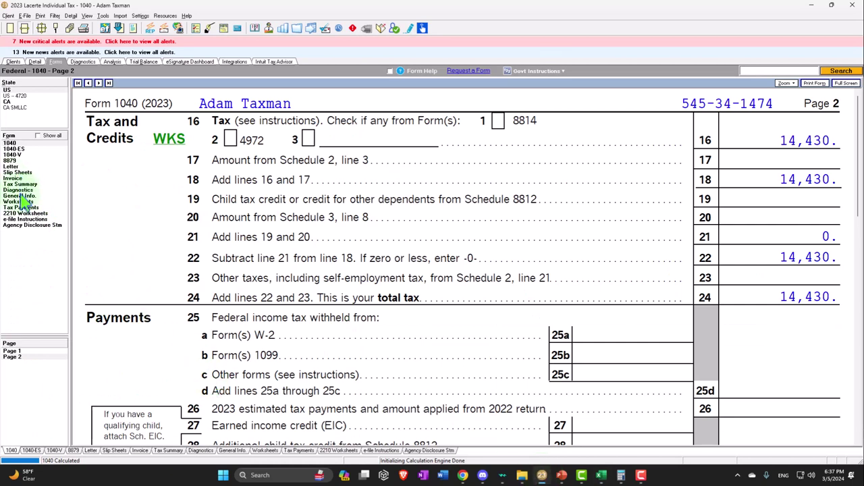
left_click(20, 184)
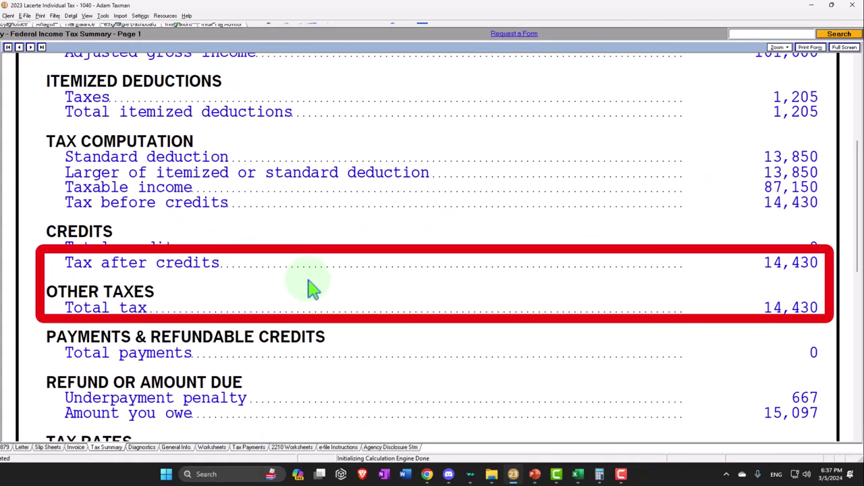
scroll(310, 287, "down", 3)
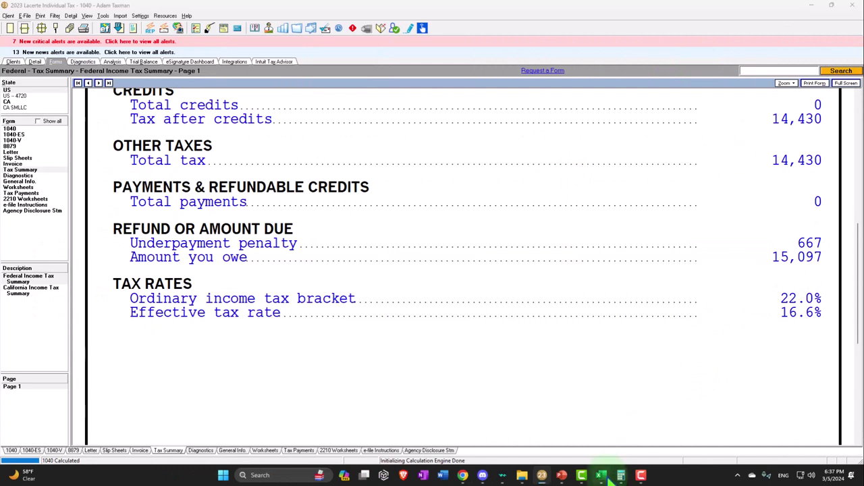
Step: Back in the Excel worksheet, enter a tax rate of .22 in J11 and multiply J10 by J11 in J12
left_click(602, 476)
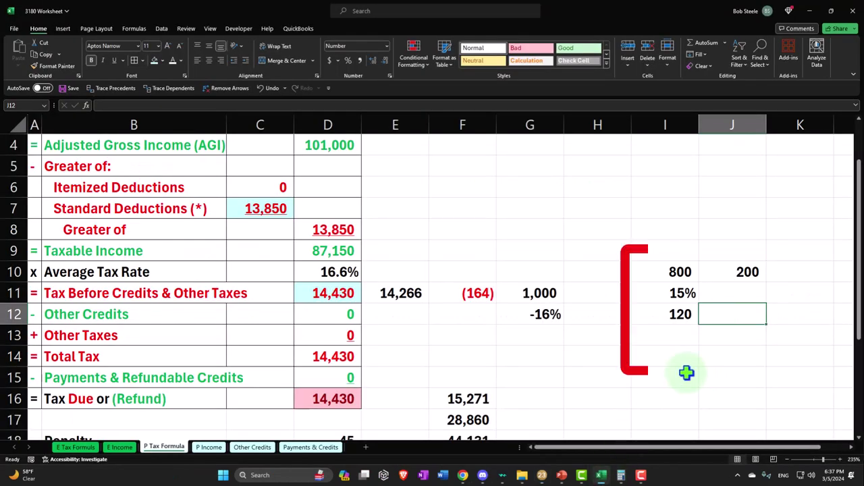
left_click(729, 293)
type(".22")
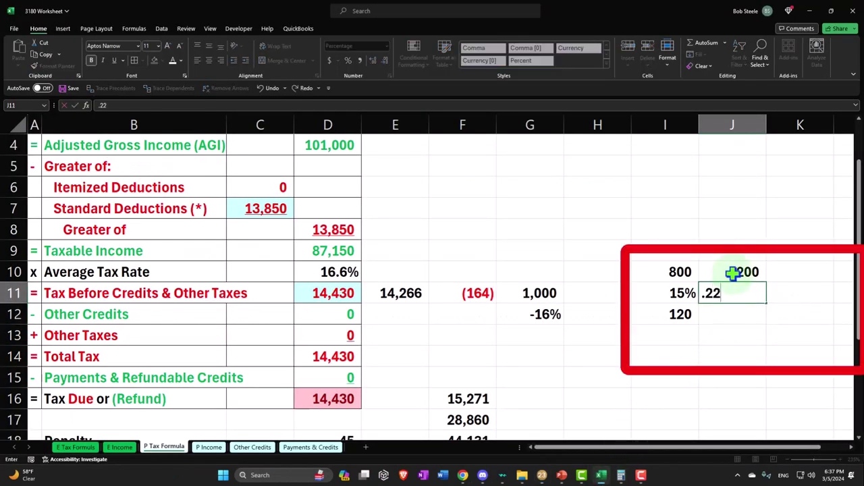
key("Return")
type("=")
left_click(732, 272)
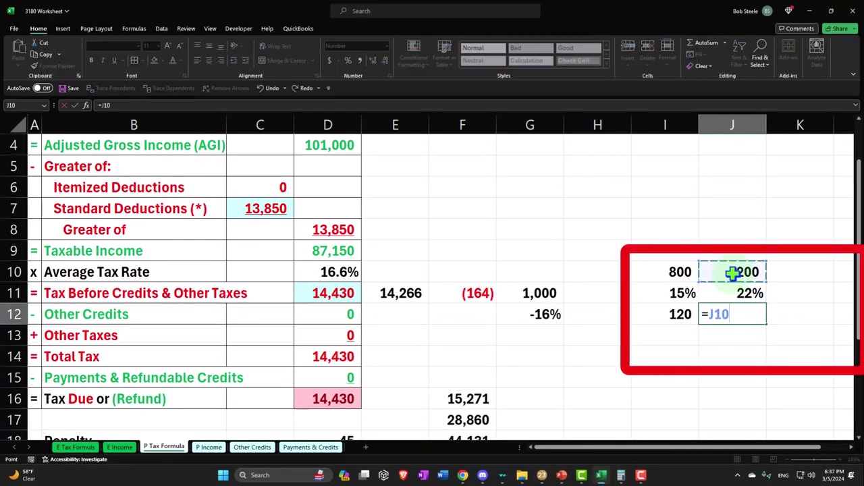
type("*")
key("Up")
key("Return")
Step: Add the two dividend tax amounts, I12 and J12, in cell K12
key("Up")
key("Right")
type("+")
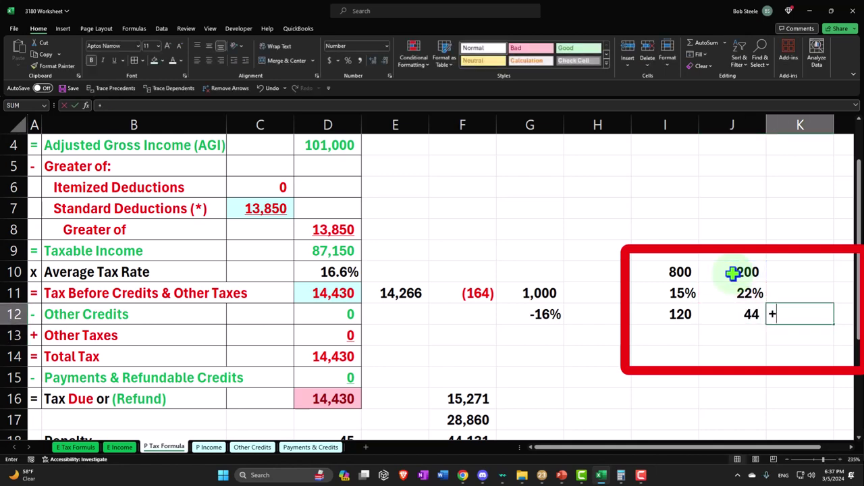
key("Left")
key("Left")
type("+")
key("Left")
key("Return")
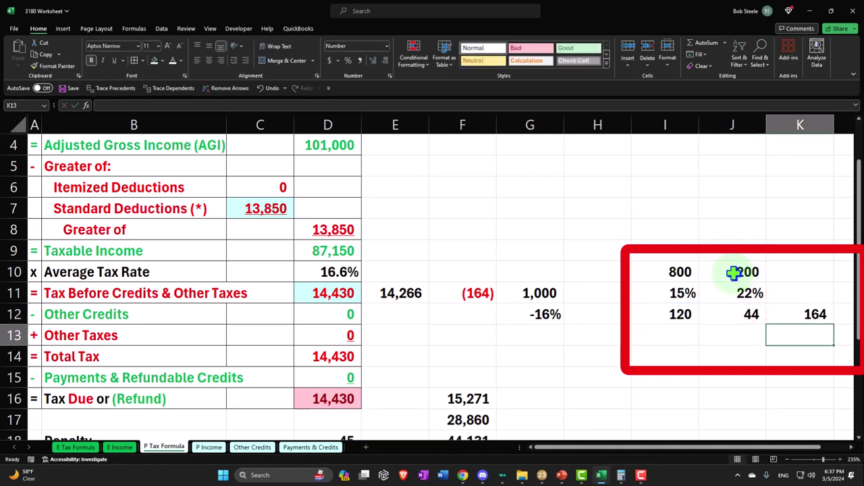
Step: Compare K12 with the tax difference in F11, and check the row 11 rates against the PowerPoint dividend tax rate slides
left_click(806, 311)
left_click(453, 289)
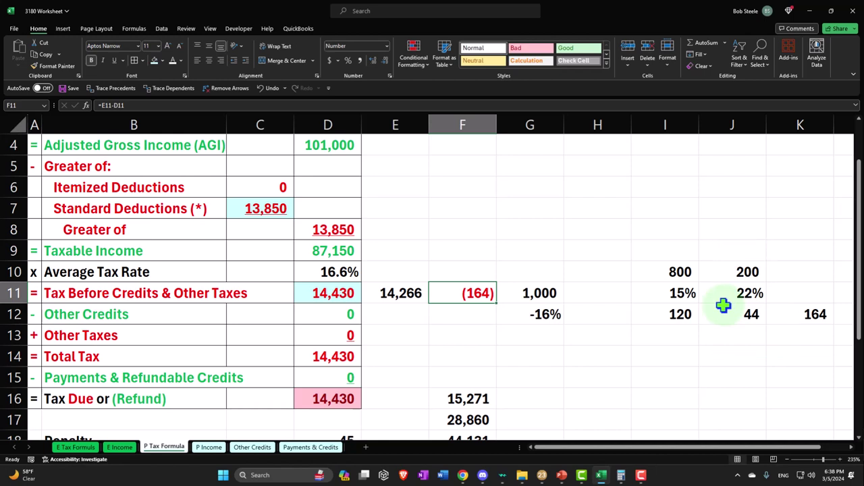
left_click(723, 296)
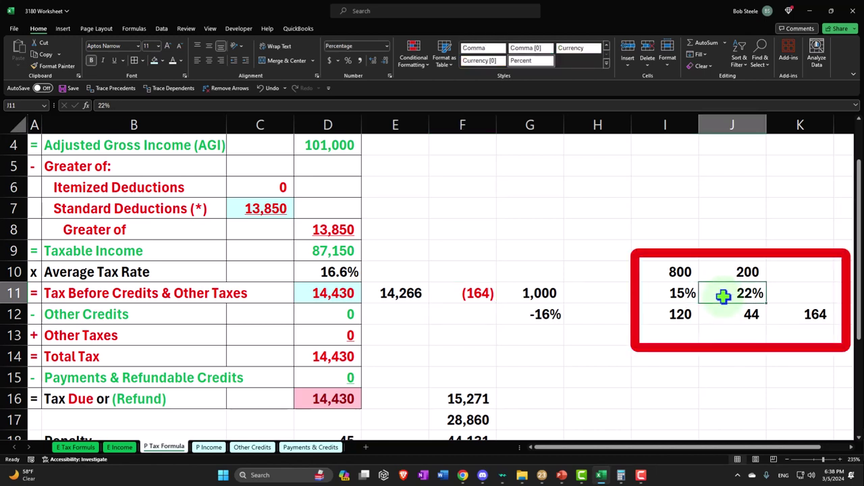
left_click(680, 294)
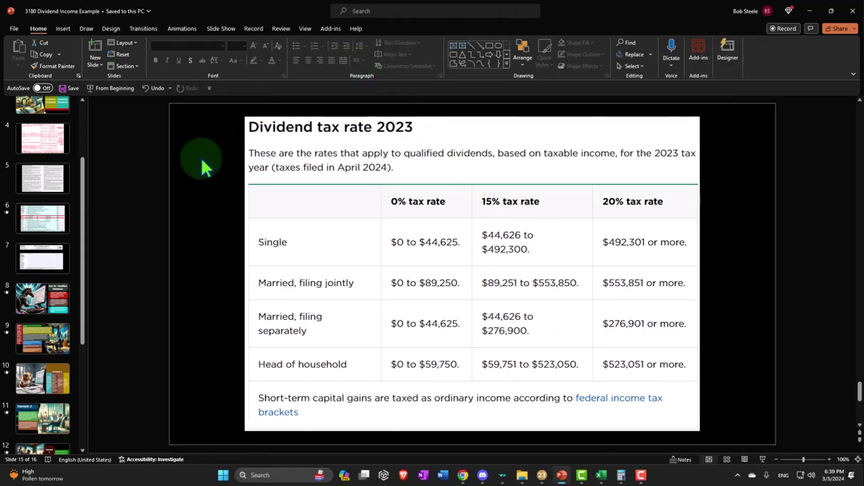
left_click(42, 138)
key("alt+Tab")
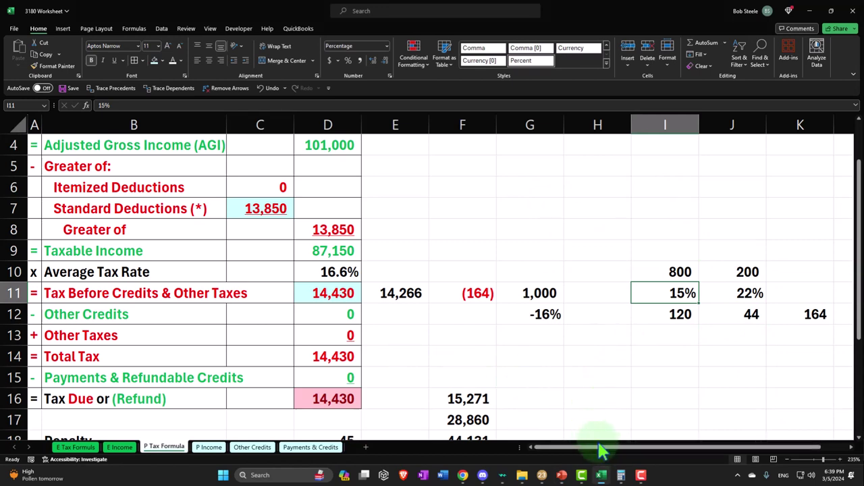
Step: Switch to Lacerte and view the tax computation on page 2 of Form 1040
left_click(542, 475)
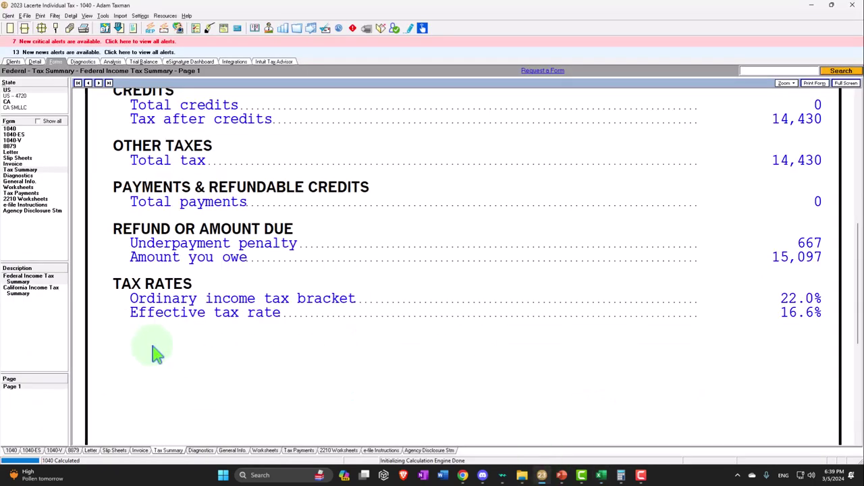
left_click(20, 131)
scroll(264, 353, "down", 10)
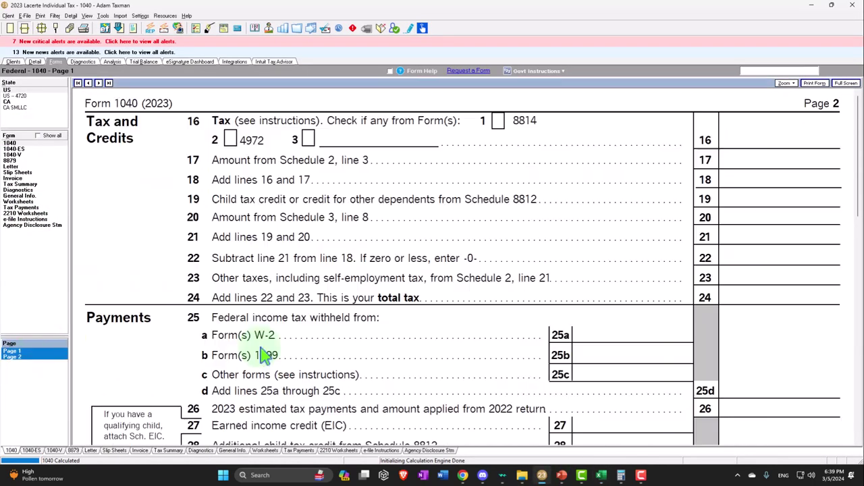
scroll(399, 344, "down", 3)
scroll(408, 348, "up", 2)
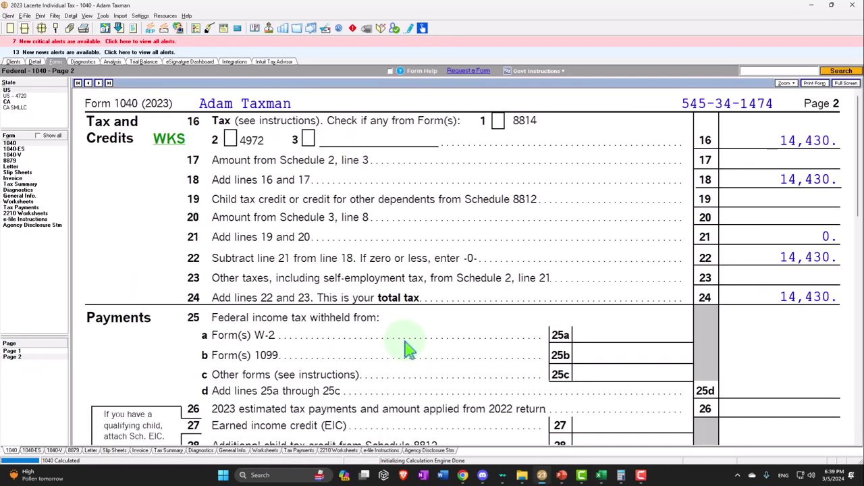
Step: Open the Qualified Dividends and Capital Gain Tax Worksheet behind line 16, review its calculation against the Excel worksheet, and close it
left_click(177, 135)
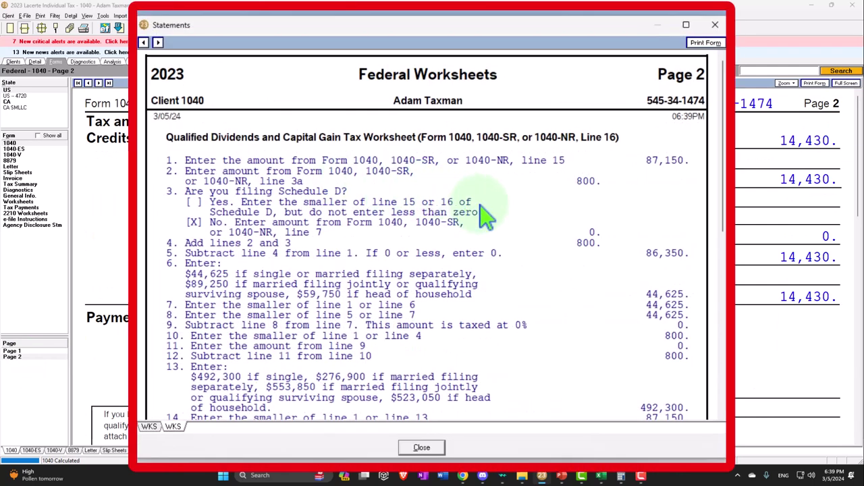
scroll(488, 211, "down", 3)
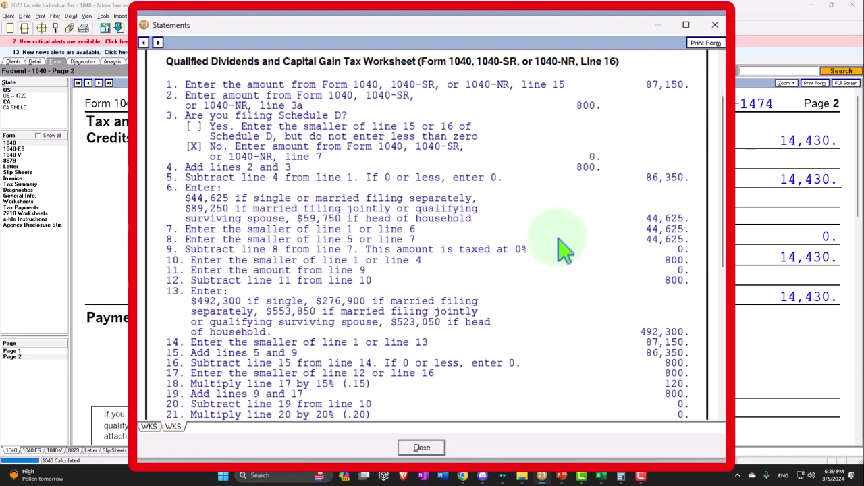
scroll(631, 283, "down", 3)
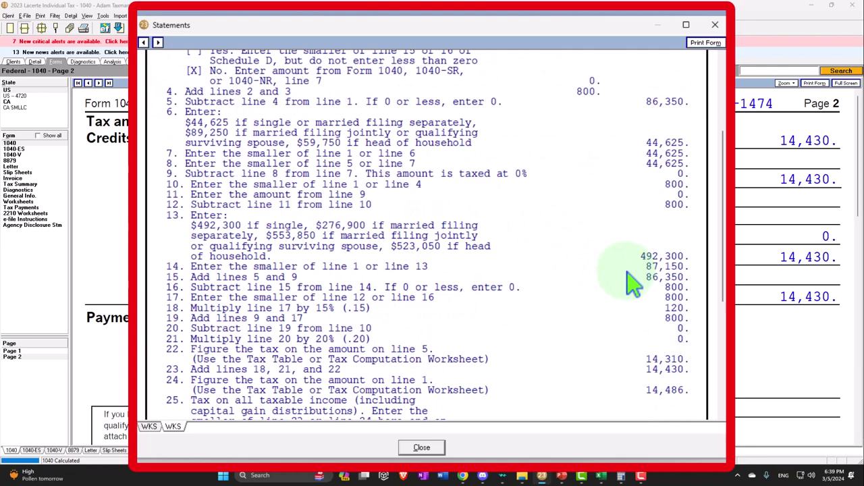
key("alt+Tab")
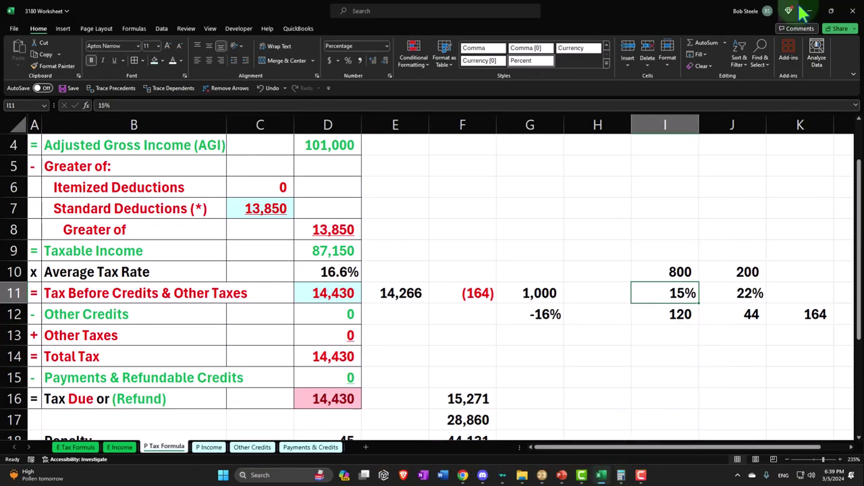
key("alt+Tab")
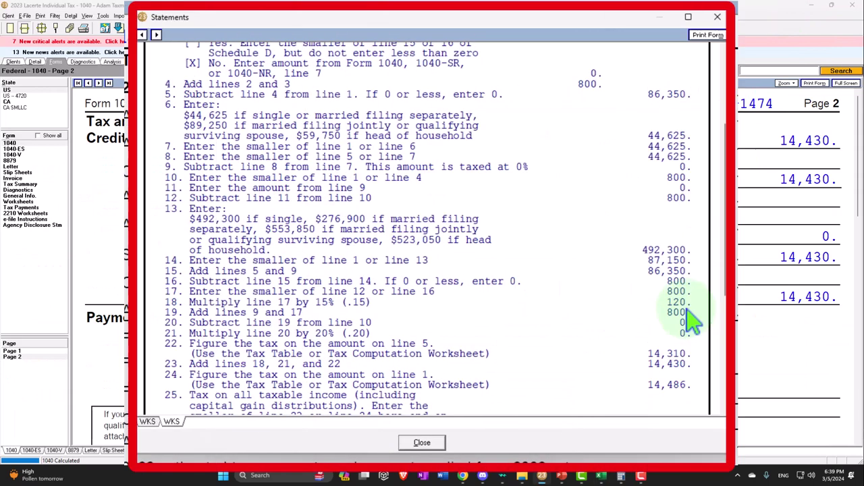
scroll(692, 321, "down", 5)
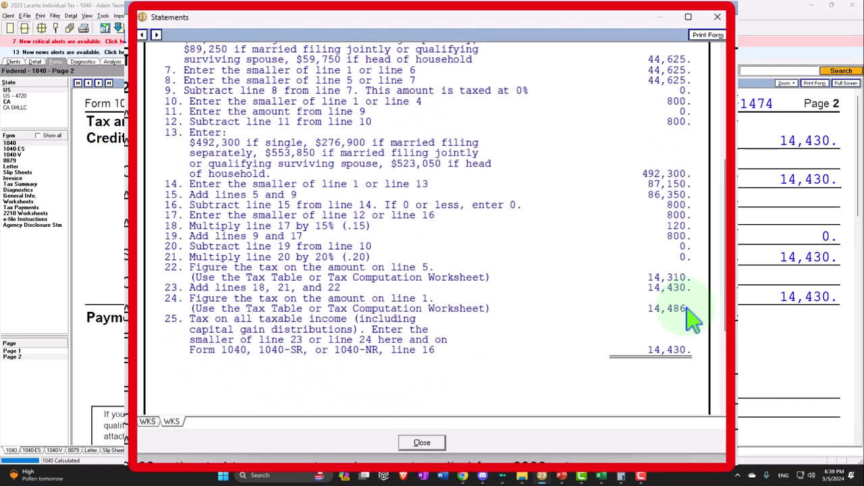
left_click(717, 17)
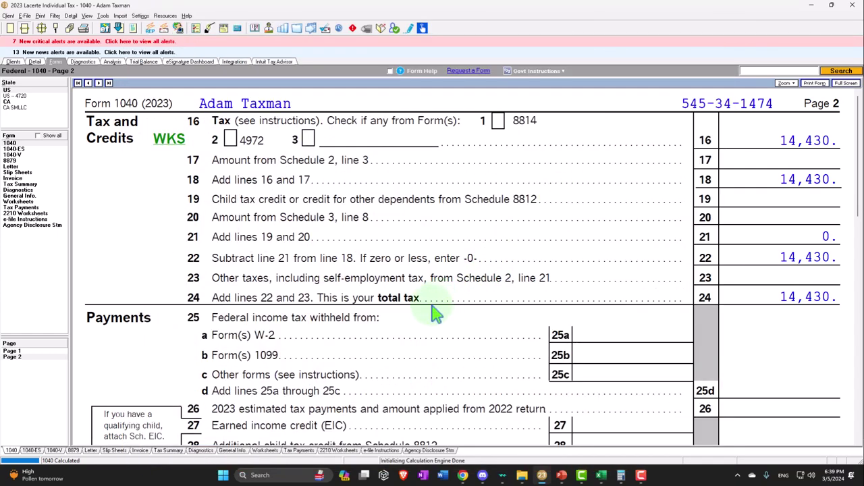
Step: Check the qualified and ordinary dividend amounts on lines 3a and 3b of Form 1040 page 1
left_click(14, 351)
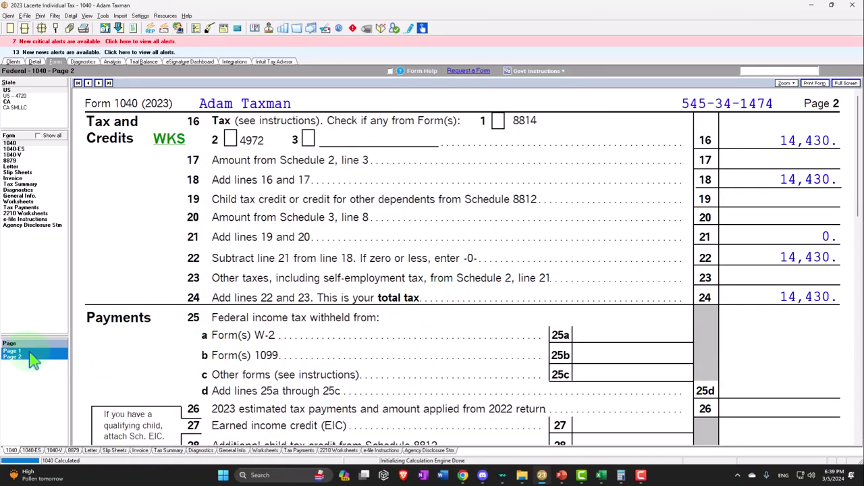
scroll(185, 324, "down", 3)
scroll(128, 314, "down", 6)
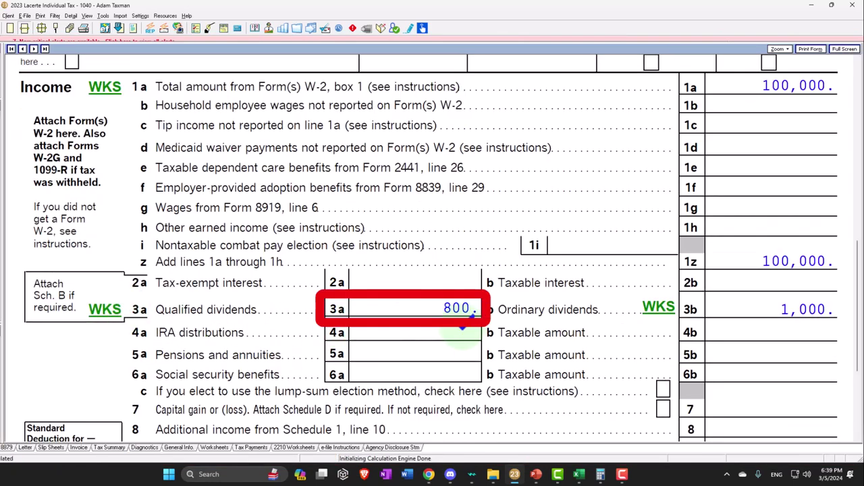
Step: Add a second dividend payer, B of A, with 16,000 of total ordinary dividends and 15,000 of qualified dividends
left_click(34, 61)
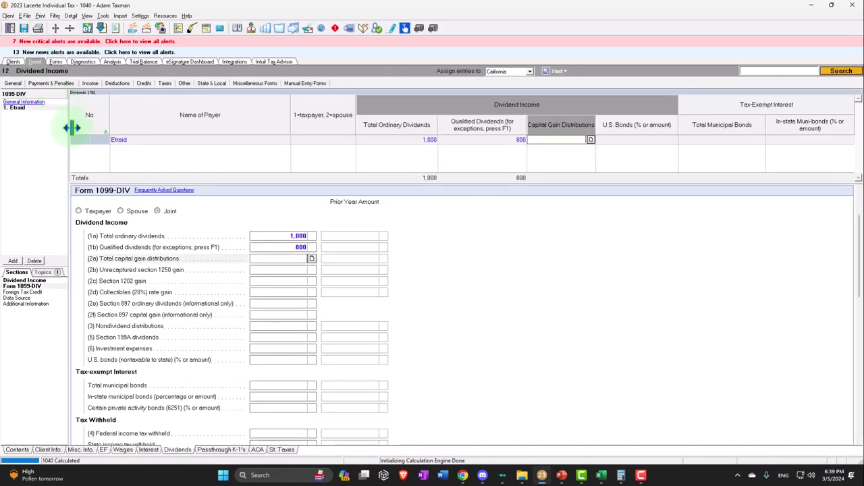
left_click(13, 261)
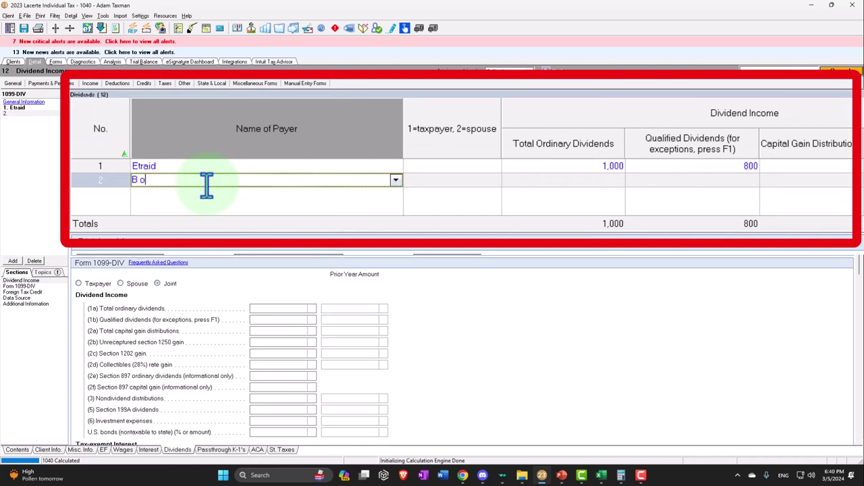
type("B of A")
key("Tab")
key("Tab")
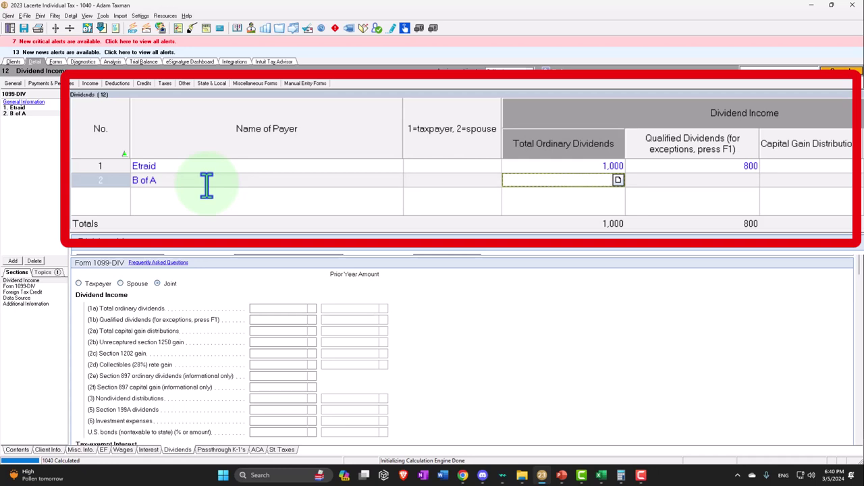
key("Tab")
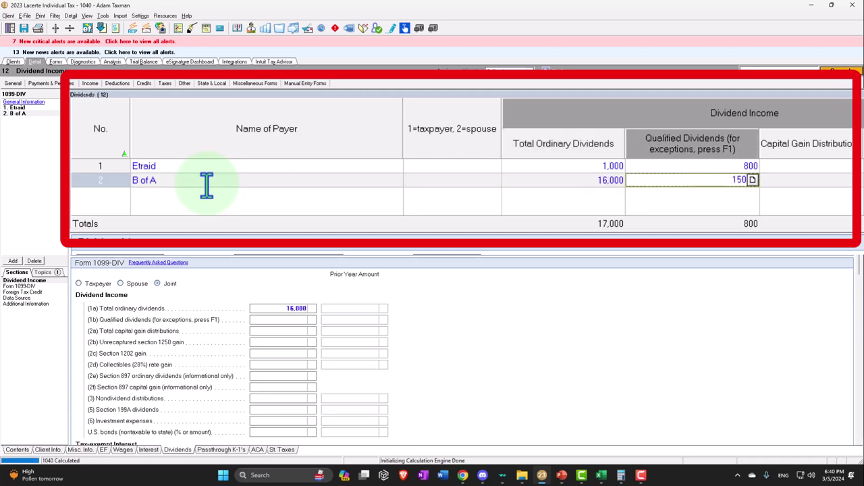
key("Tab")
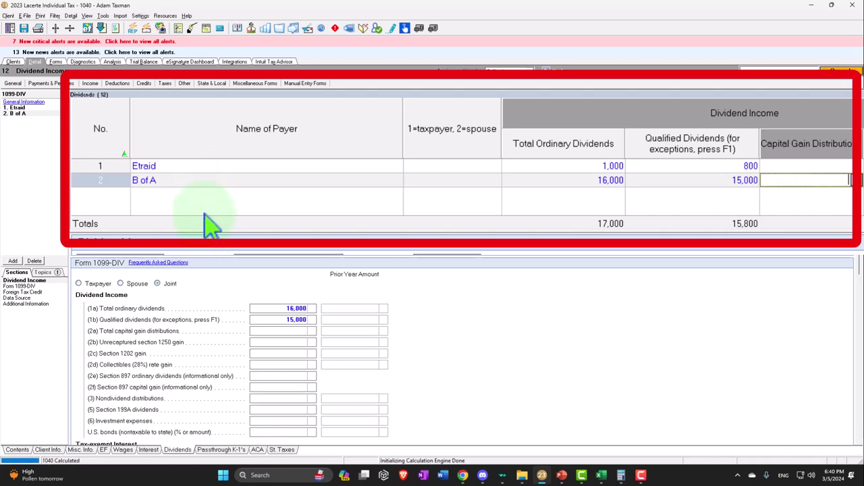
Step: Review the ordinary dividends by payer in Part II of Schedule B, then return to Form 1040 page 1
left_click(55, 62)
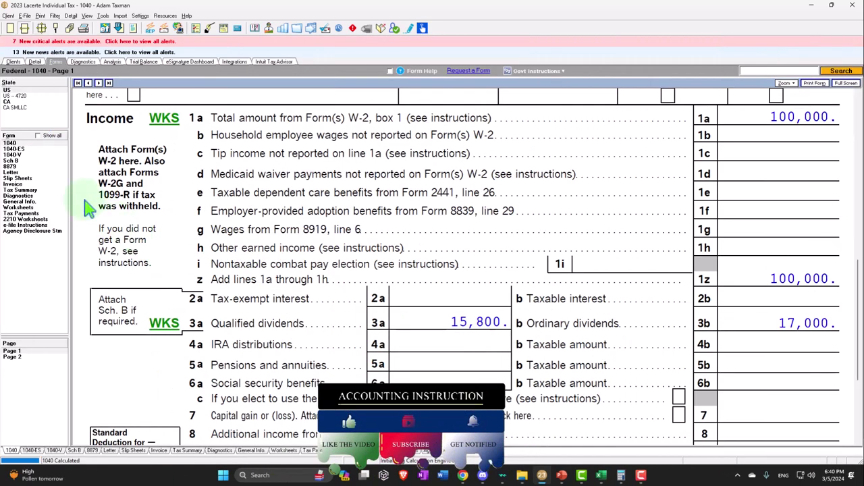
left_click(11, 161)
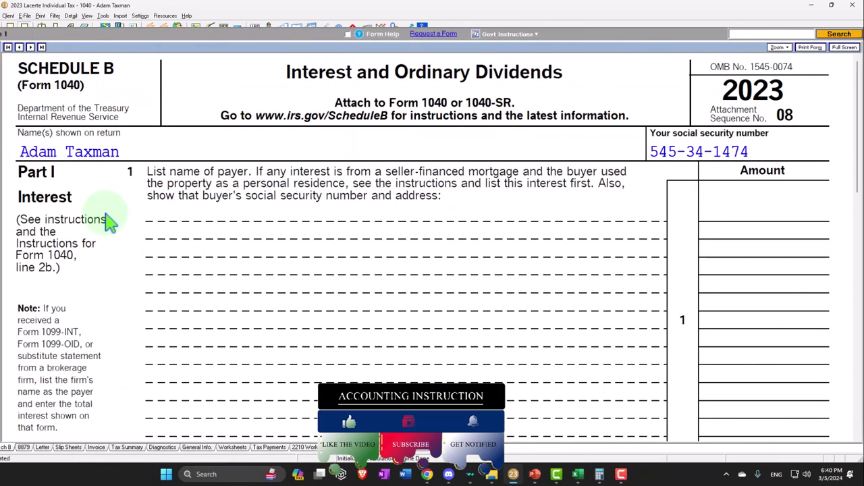
scroll(108, 223, "down", 10)
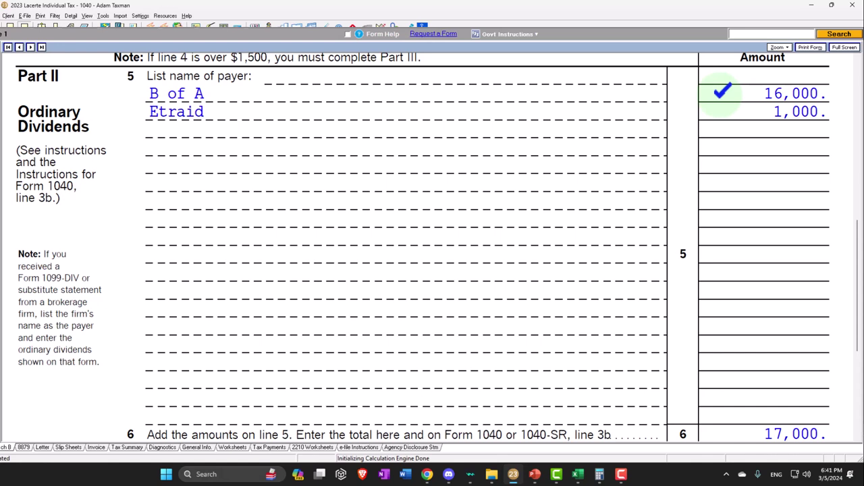
scroll(679, 161, "up", 5)
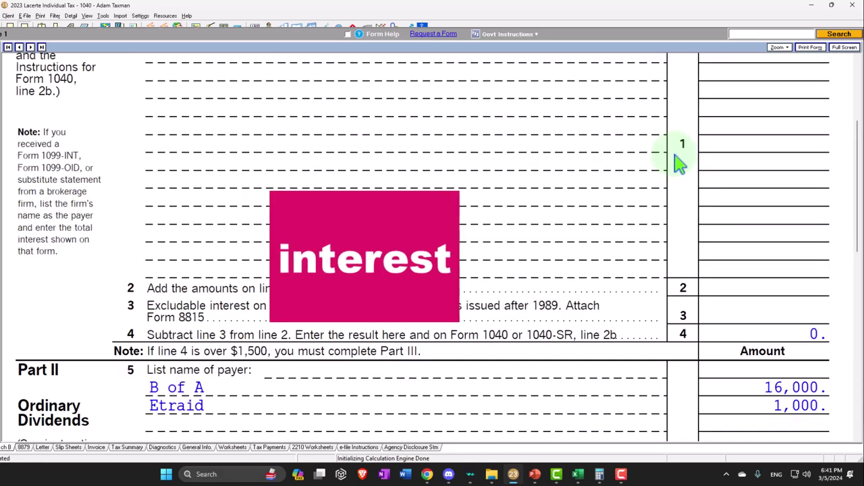
scroll(680, 161, "up", 2)
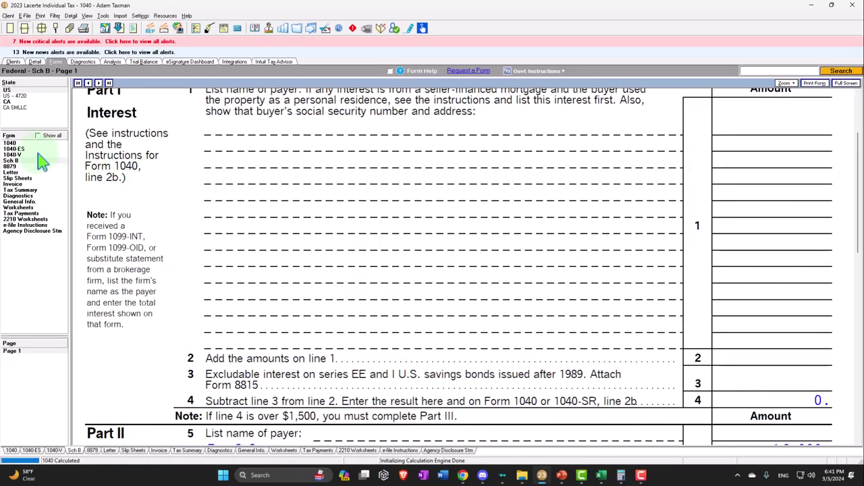
left_click(10, 143)
scroll(535, 316, "down", 8)
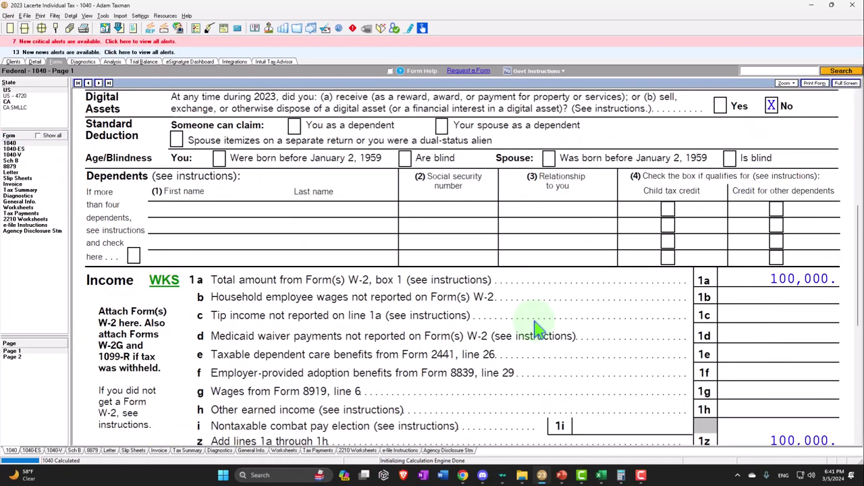
Step: Switch to Excel and add B of A to the P Income sheet's dividend income with 16,000 ordinary and 15,000 qualified dividends
left_click(601, 476)
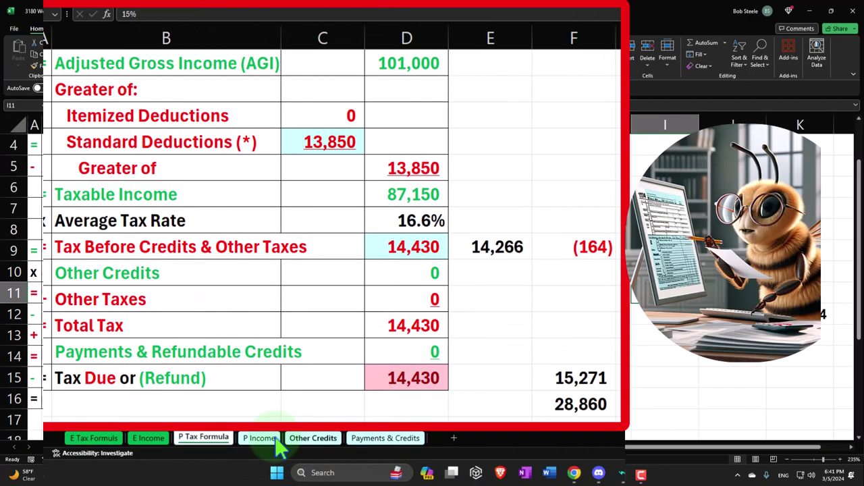
left_click(270, 438)
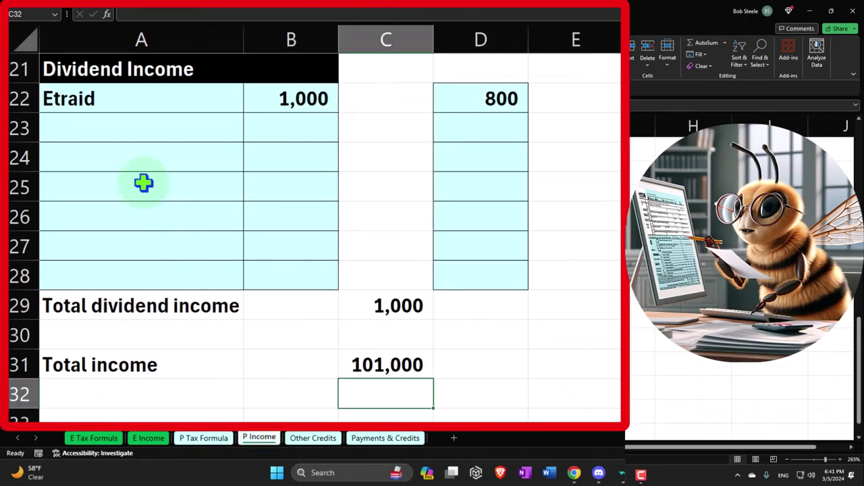
left_click(99, 127)
type("B")
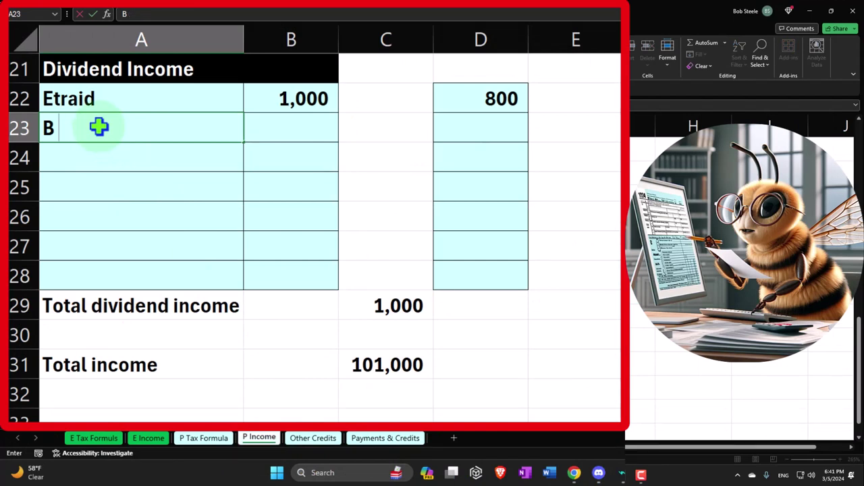
type(" of A")
key("Tab")
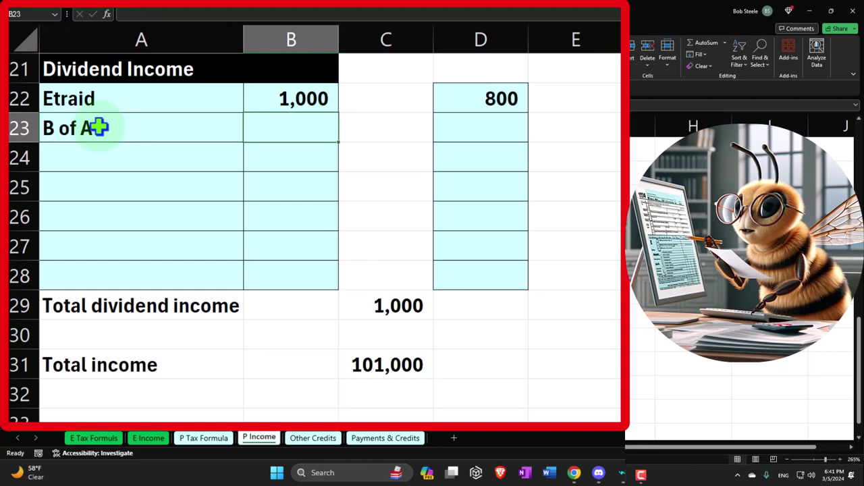
type("160")
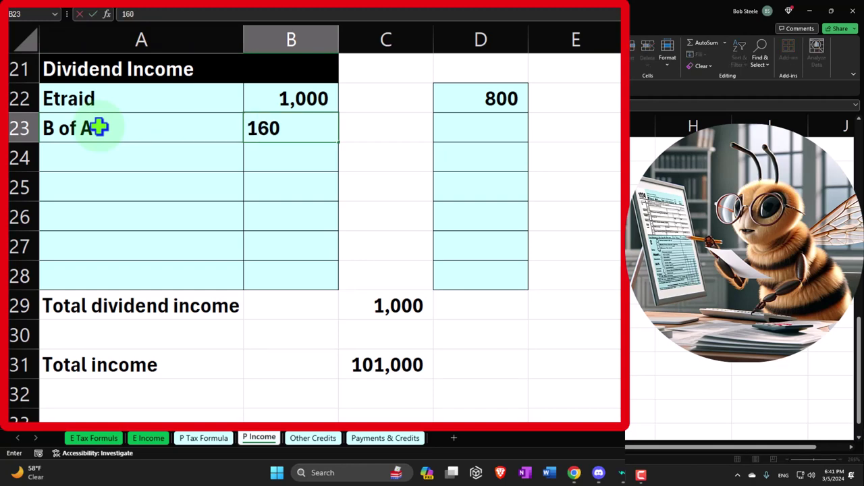
type("6,000")
key("Tab")
key("Tab")
type("15")
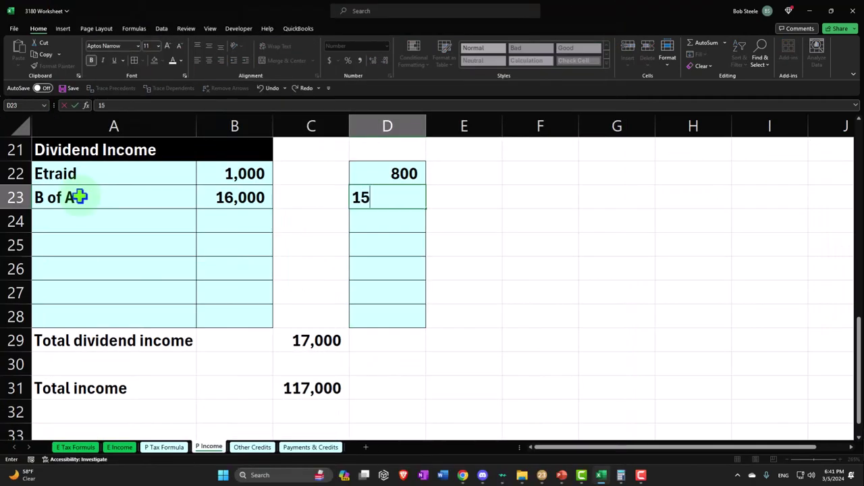
type(",000")
key("Return")
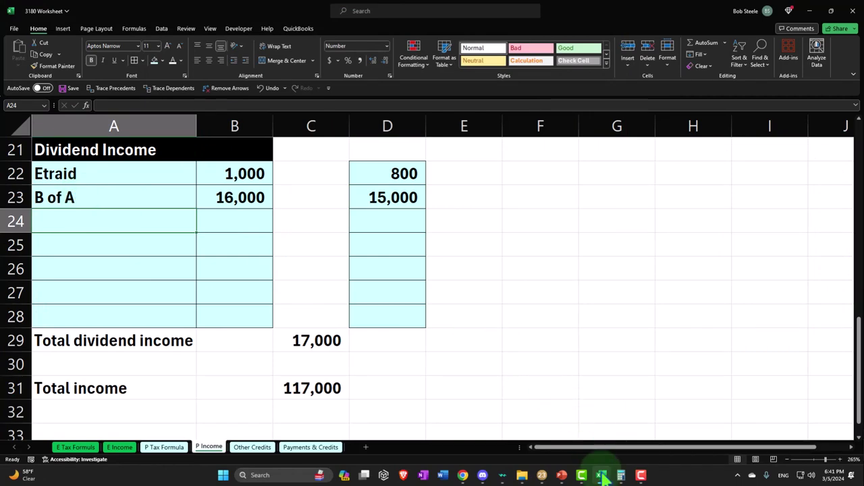
Step: Compare dividend income, adjusted gross income and taxable income between the Excel tax formula and Lacerte's Form 1040 page 1
mouse_move(603, 478)
left_click(608, 385)
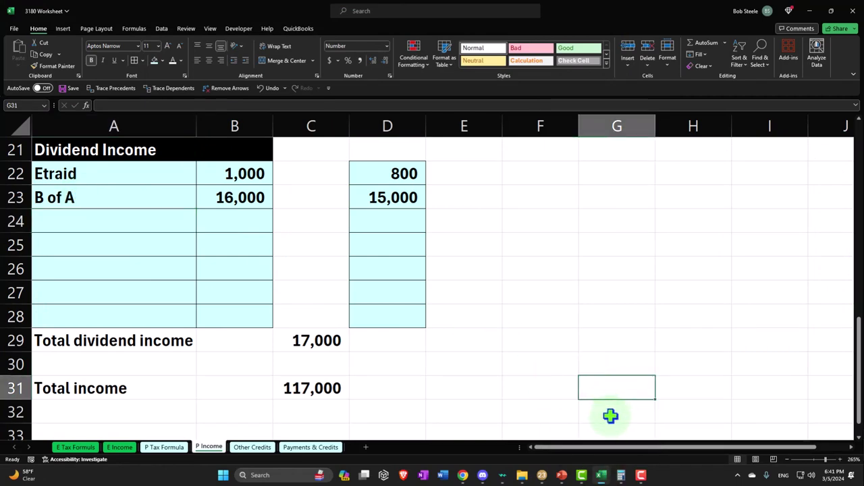
left_click(602, 478)
scroll(598, 404, "down", 1)
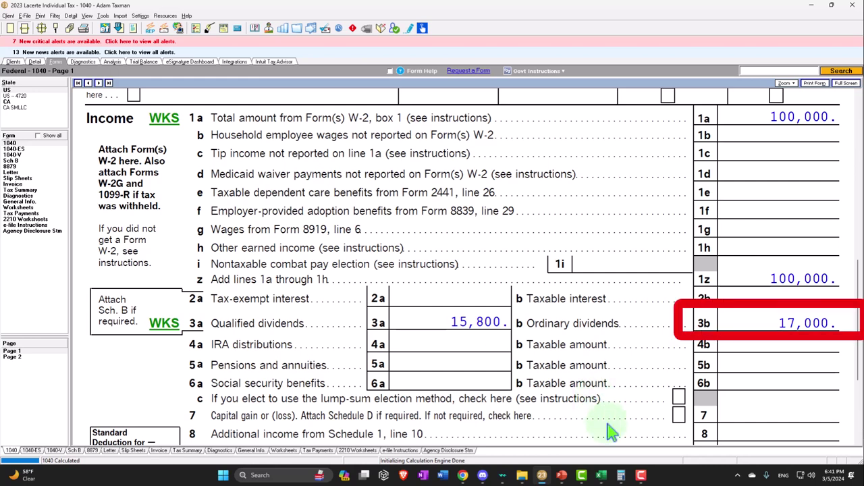
left_click(601, 476)
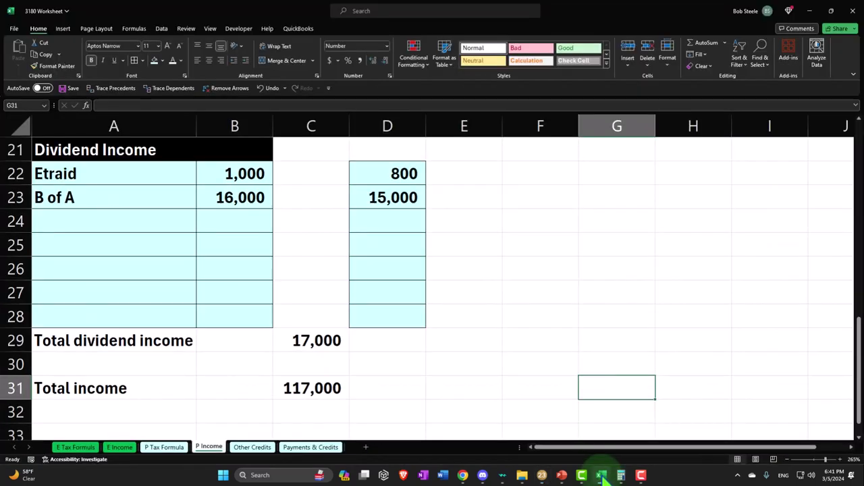
left_click(164, 448)
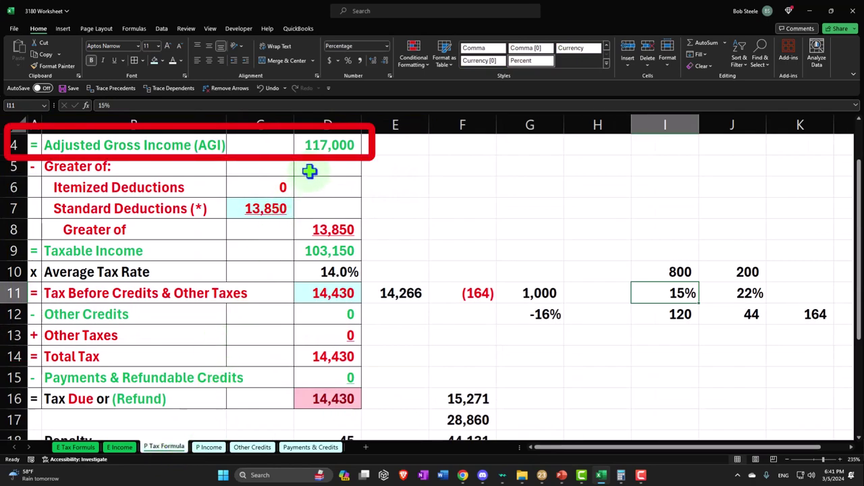
left_click(601, 476)
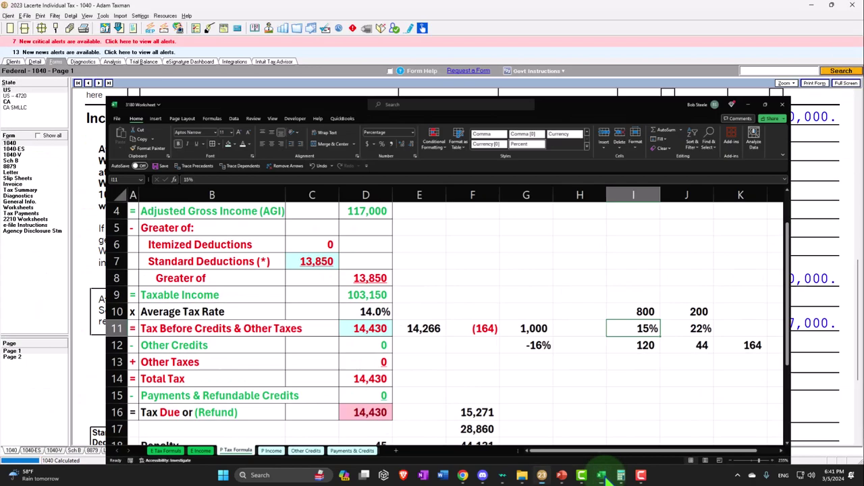
scroll(623, 396, "down", 5)
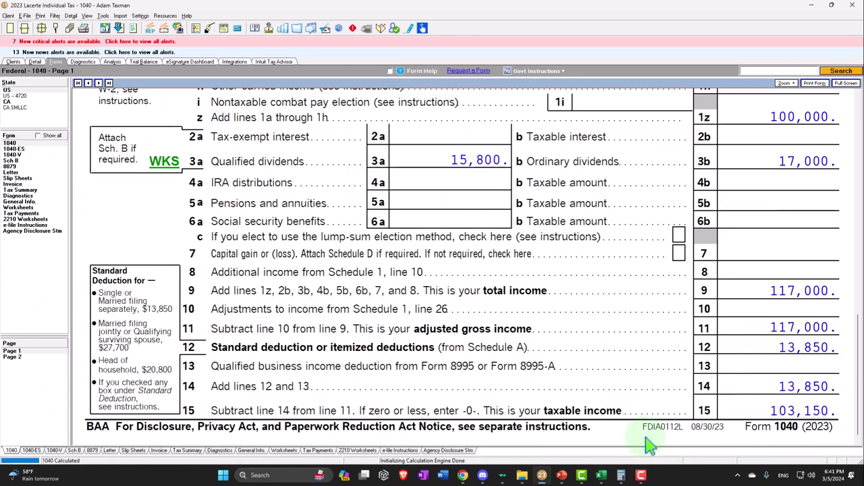
left_click(601, 476)
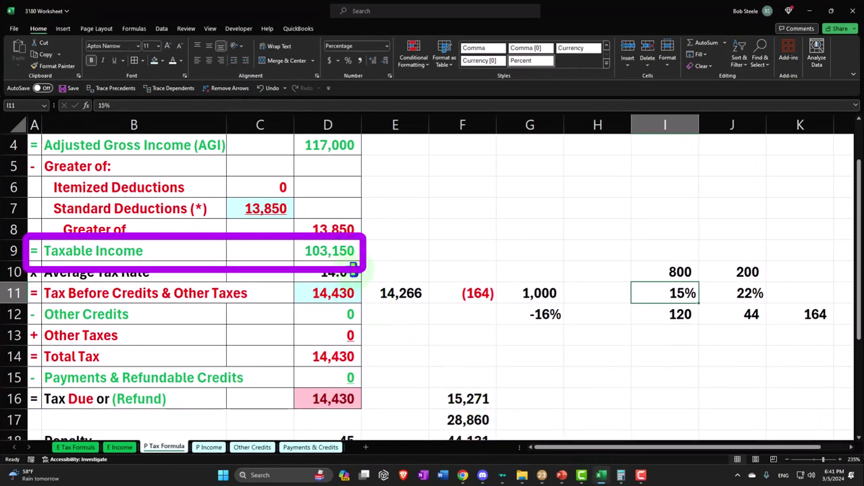
Step: Look up the line 16 tax on Form 1040 page 2 and set Excel's Tax Before Credits & Other Taxes to 16,900
left_click(602, 476)
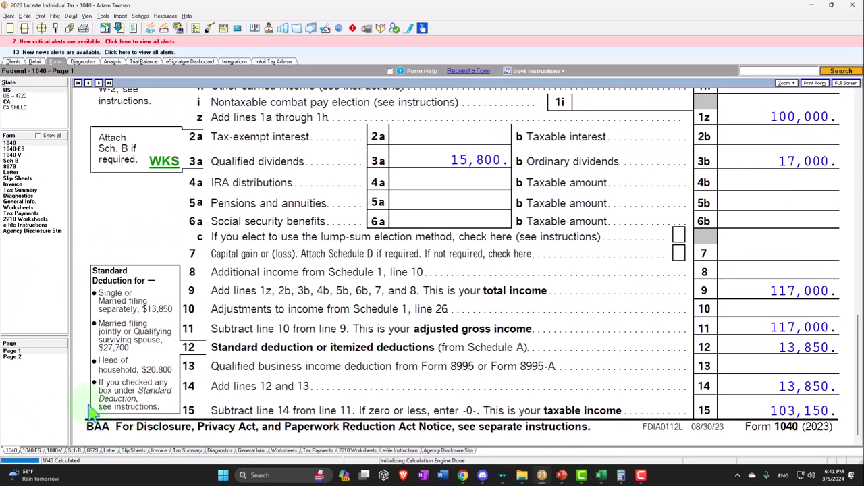
left_click(11, 357)
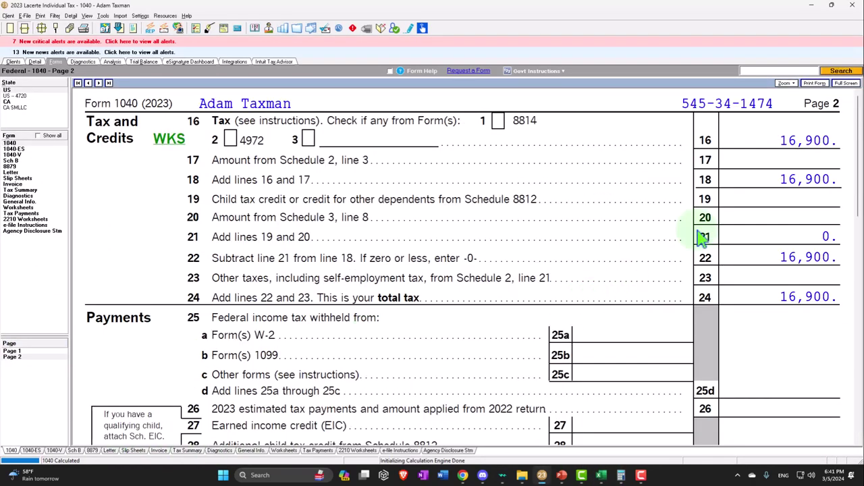
left_click(621, 476)
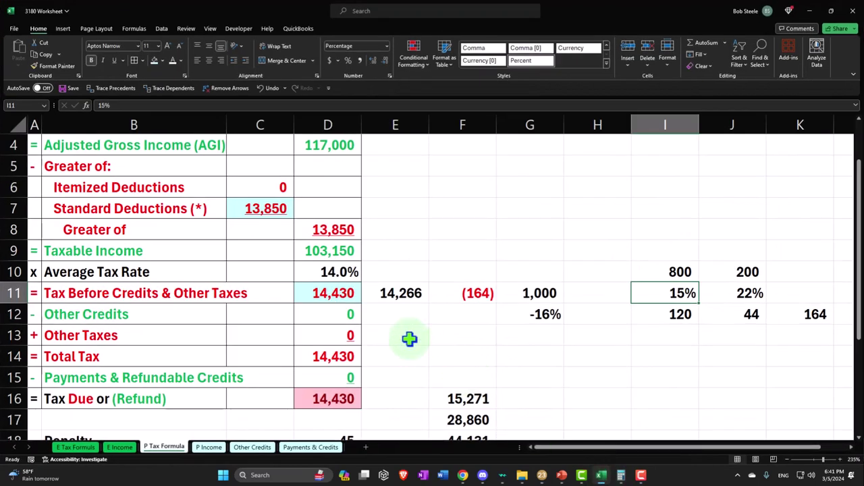
left_click(337, 292)
type("16")
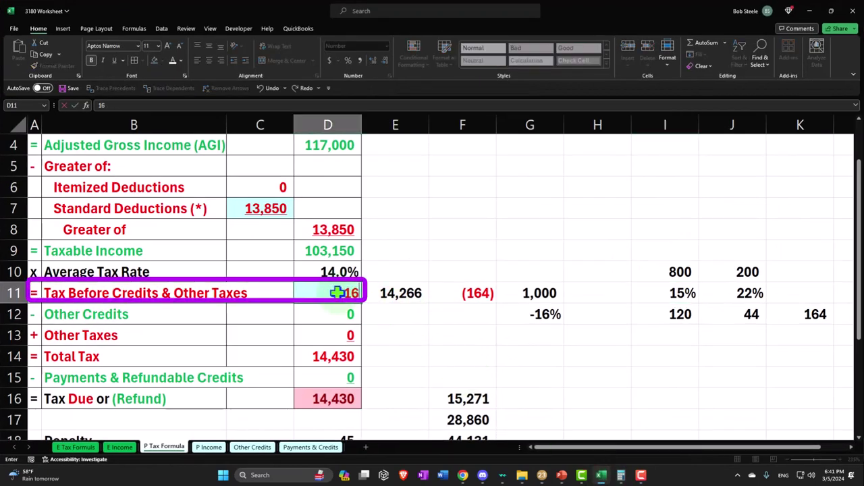
type(",900")
key("Return")
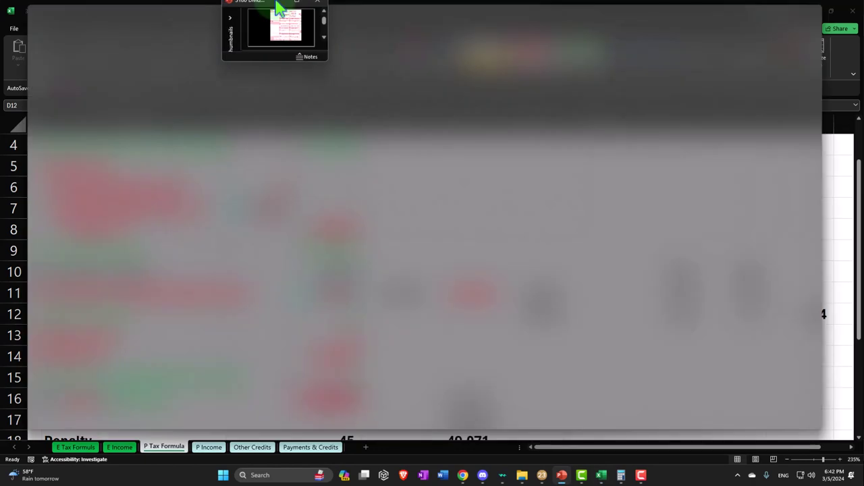
Step: Switch to PowerPoint and examine the boxes of the blank Form 1099-DIV on slide 4, then return to Excel
left_click(280, 14)
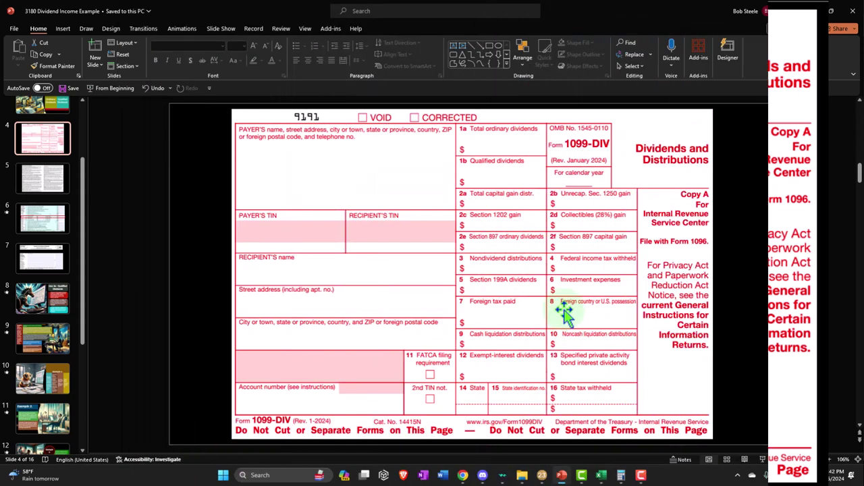
left_click_drag(280, 13, 842, 361)
left_click(841, 358)
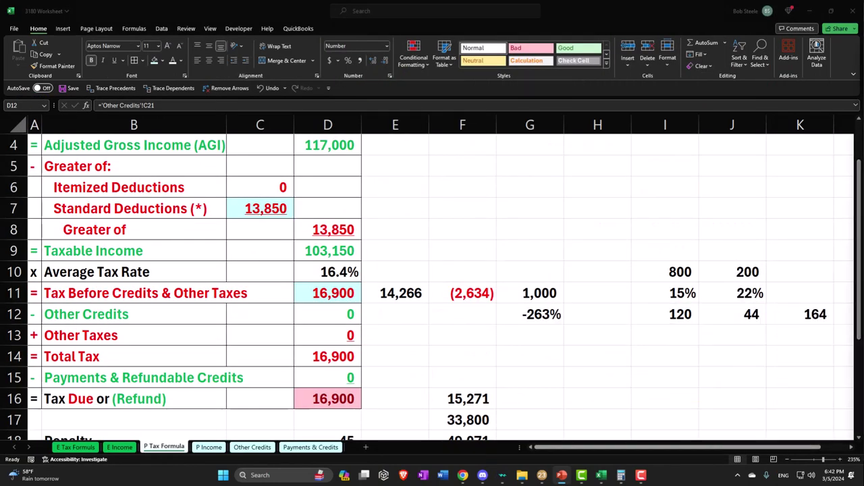
Step: In Lacerte, add the dividend payer Vanguard with 2,000 ordinary dividends, 2,000 qualified dividends and 500 capital gain distributions
left_click(542, 475)
left_click(34, 62)
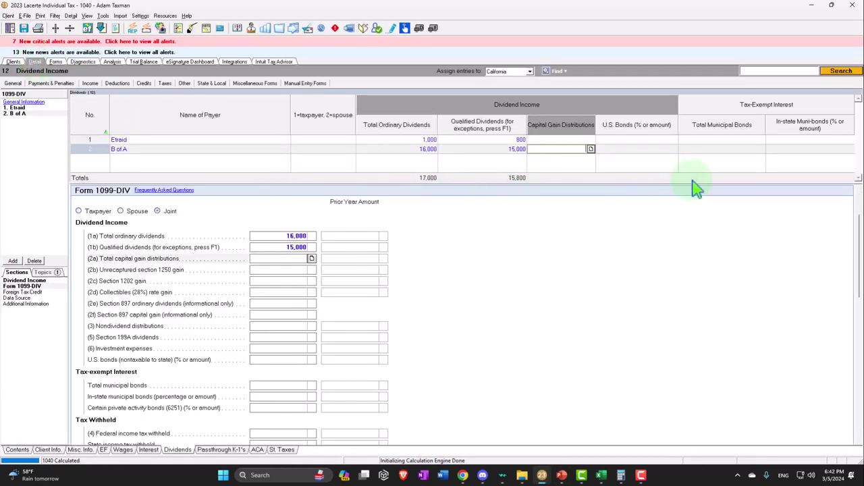
left_click(14, 261)
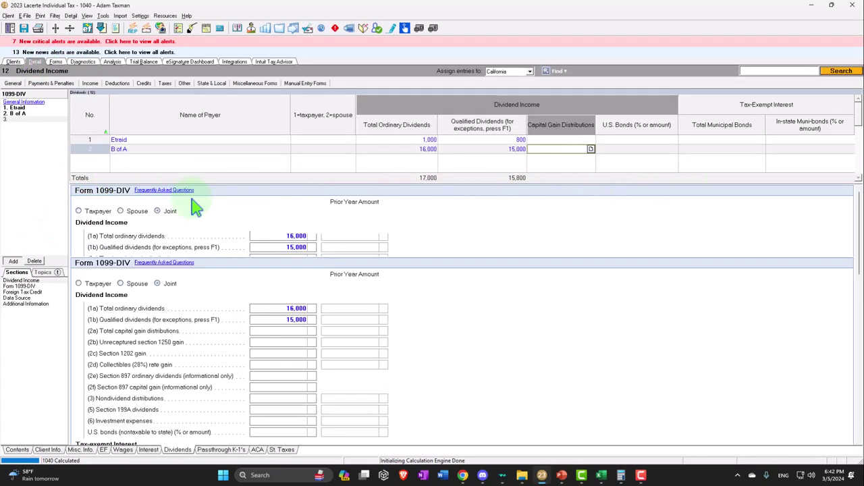
type("Vanguard")
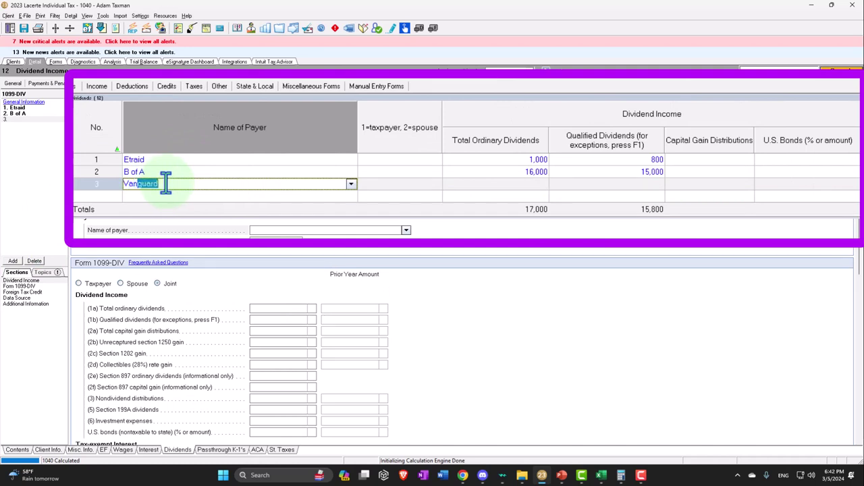
key("Tab")
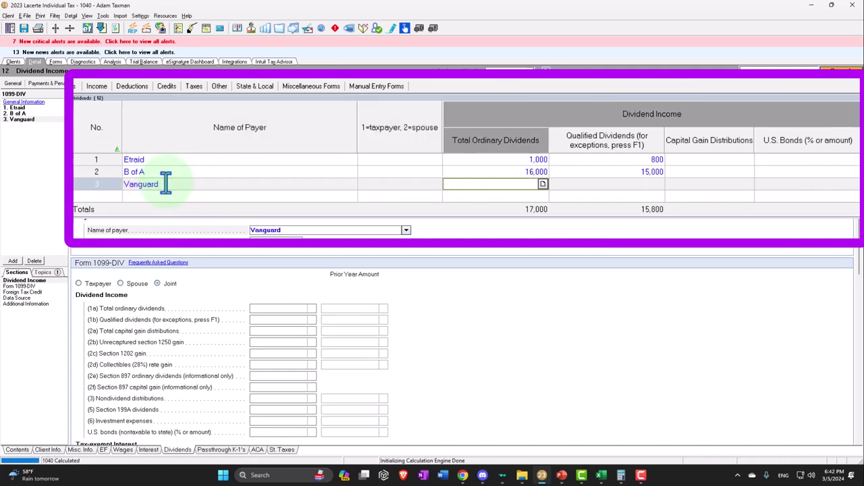
key("Tab")
type("2000")
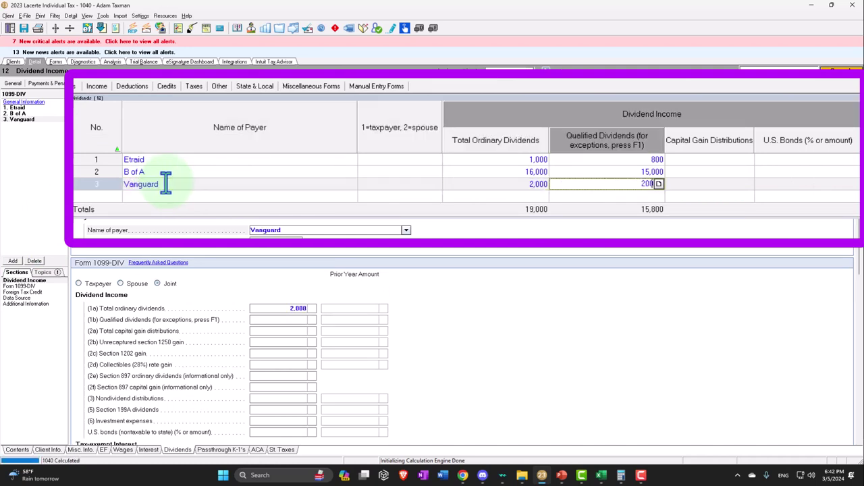
key("Tab")
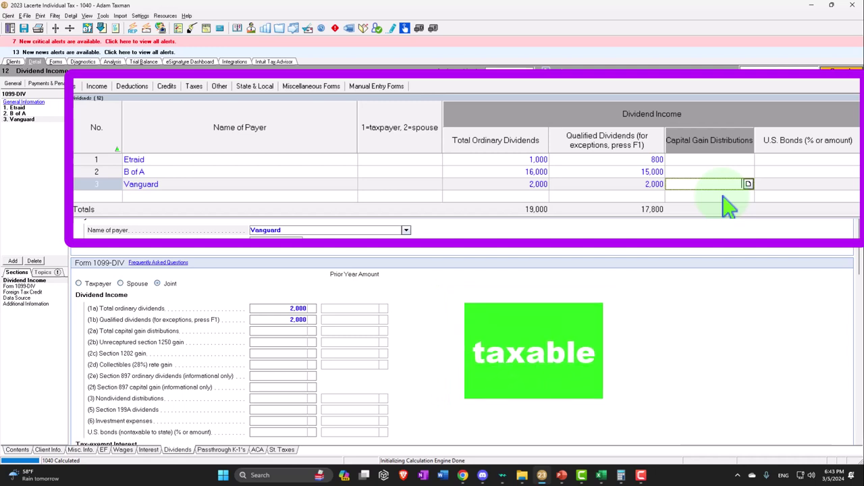
type("500")
key("Tab")
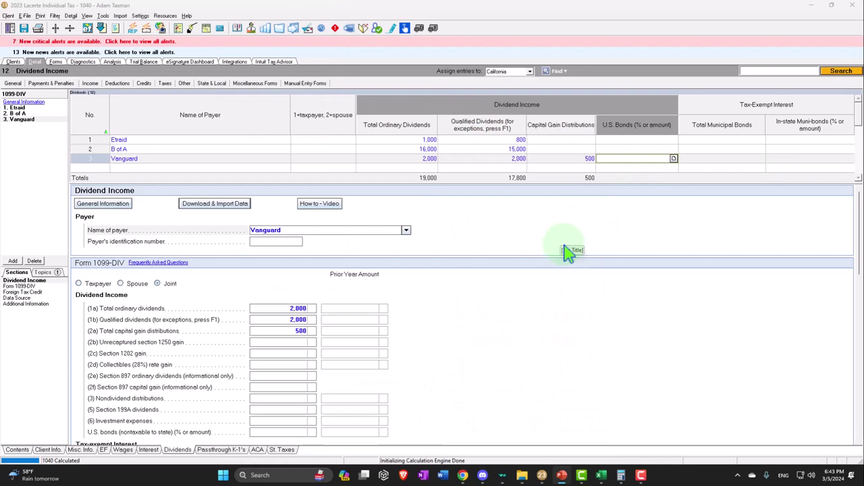
Step: Go to page 1 of Form 1040 and examine the dividend amounts on lines 3a and 3b and the capital gain on line 7
left_click(56, 62)
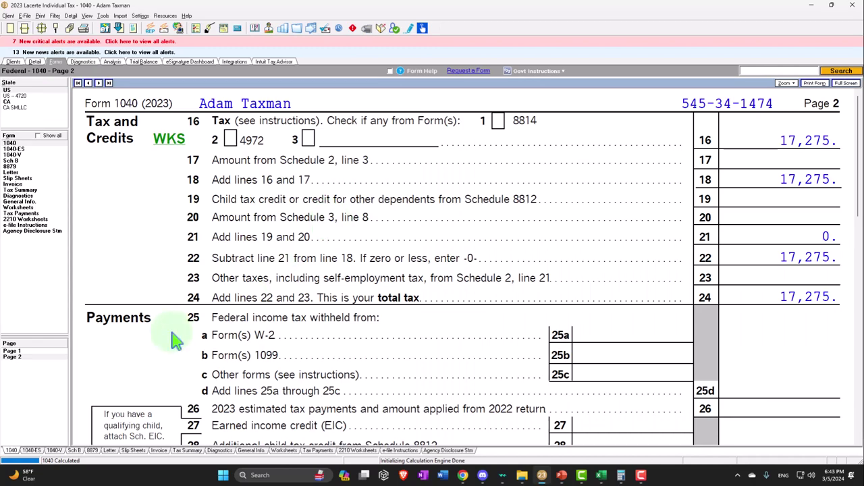
left_click(21, 352)
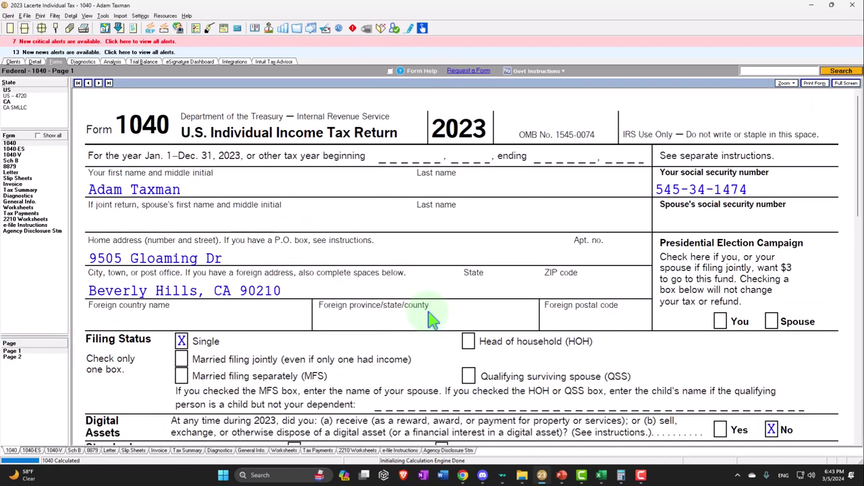
scroll(432, 310, "down", 10)
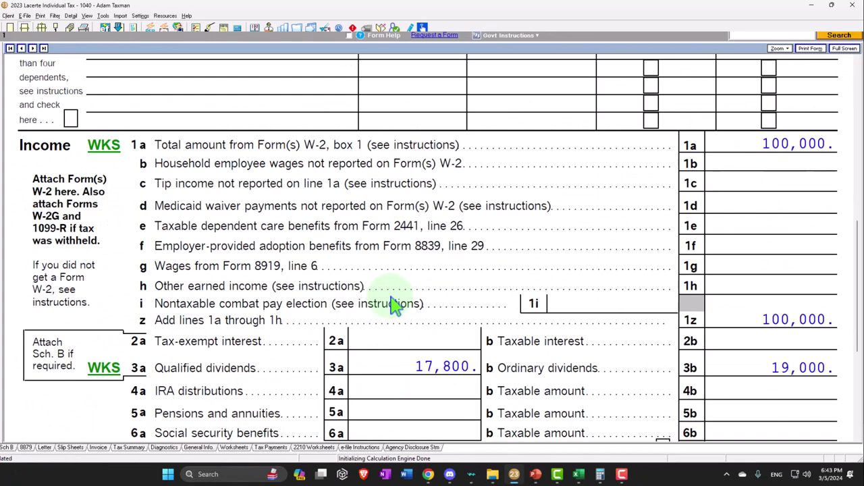
scroll(395, 305, "down", 4)
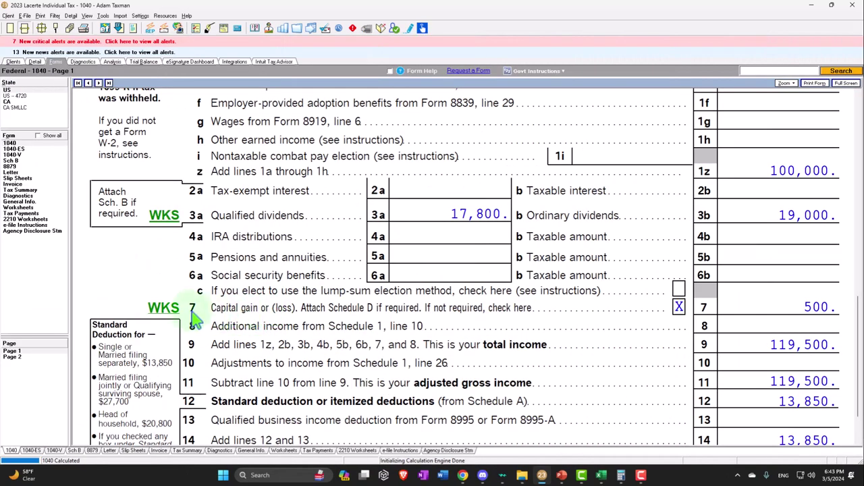
Step: Review the capital gain distributions worksheet behind line 7, close it, and switch to the Form 1099-DIV slide in PowerPoint
left_click(164, 309)
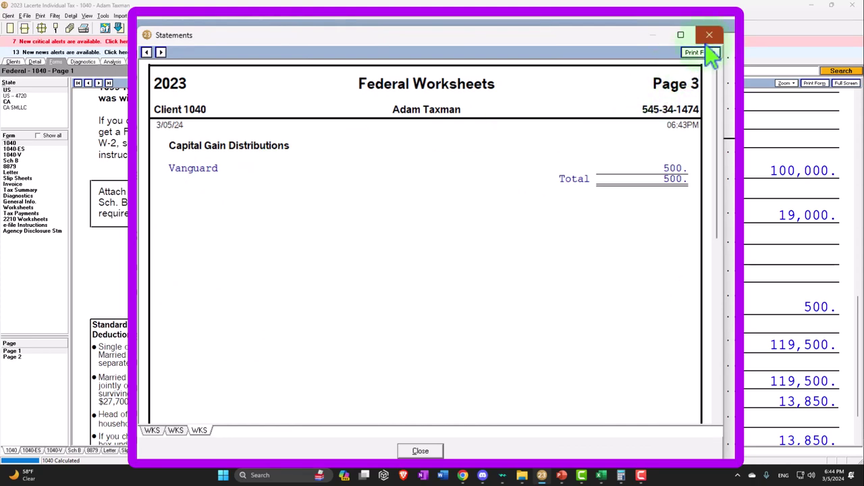
left_click(633, 90)
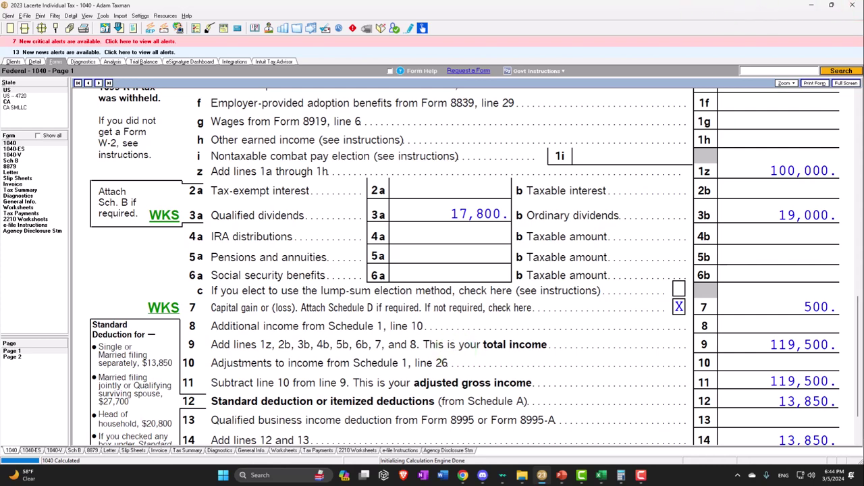
key("alt+Tab")
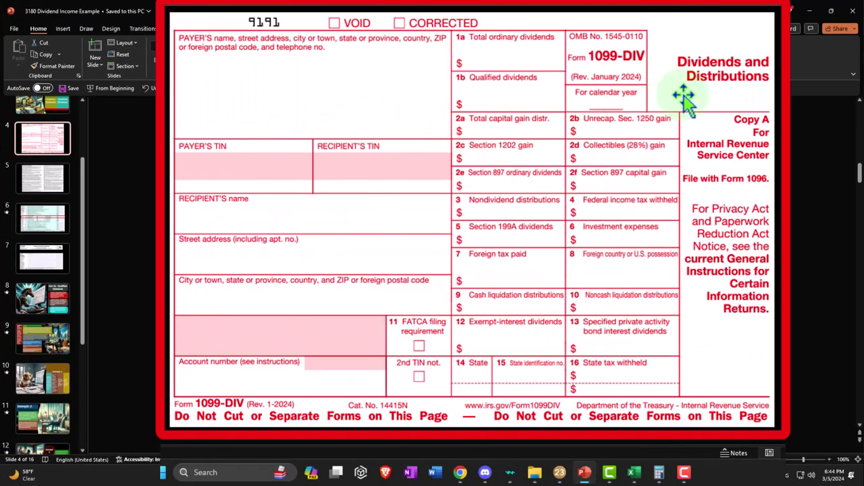